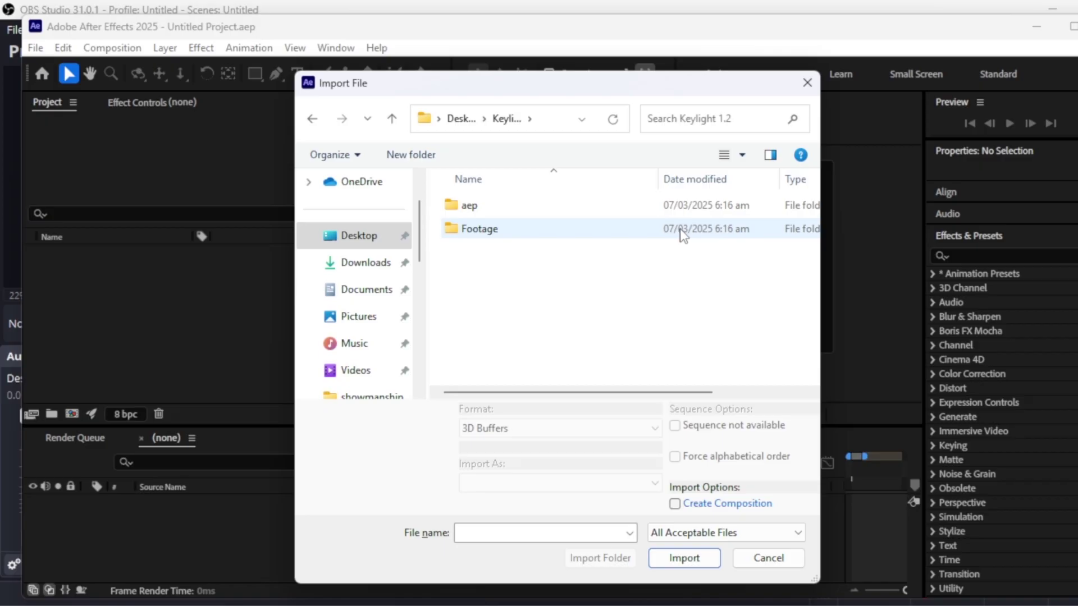
# Import the whole Footage folder into the project and expand it to list its clips
pyautogui.click(584, 228)
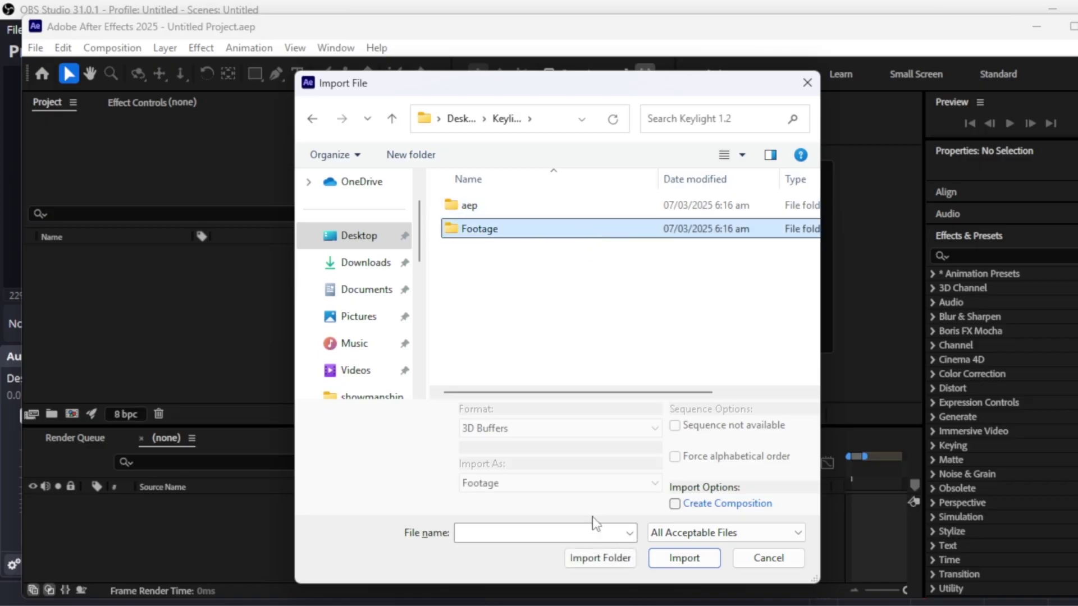
pyautogui.click(594, 559)
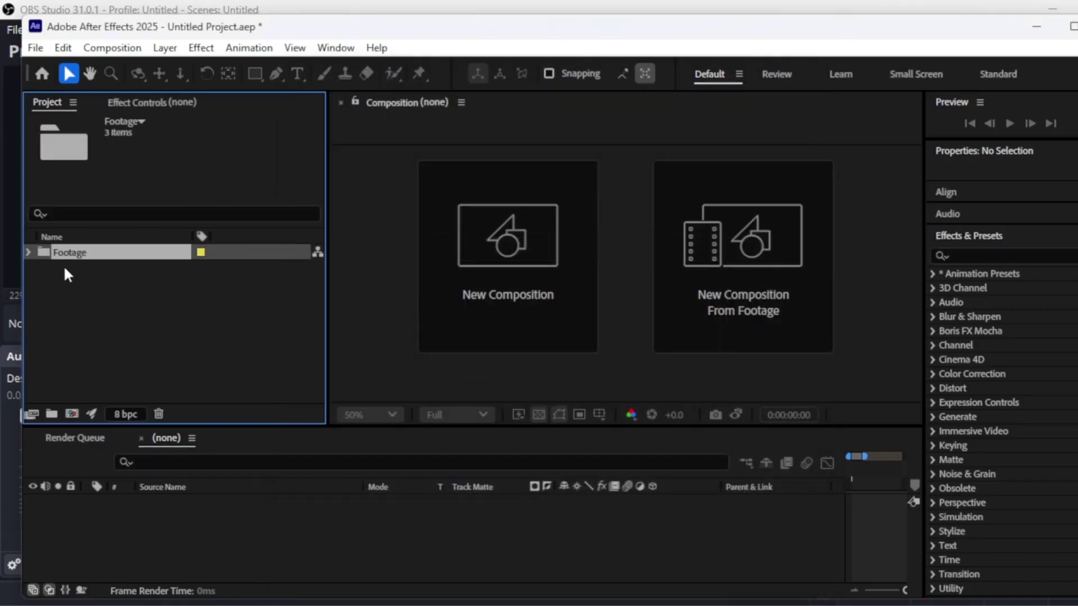
pyautogui.click(29, 252)
# Preview the green screen clip Interior_GS.mov in an enlarged footage viewer, scrubbing through most of its length
pyautogui.click(112, 284)
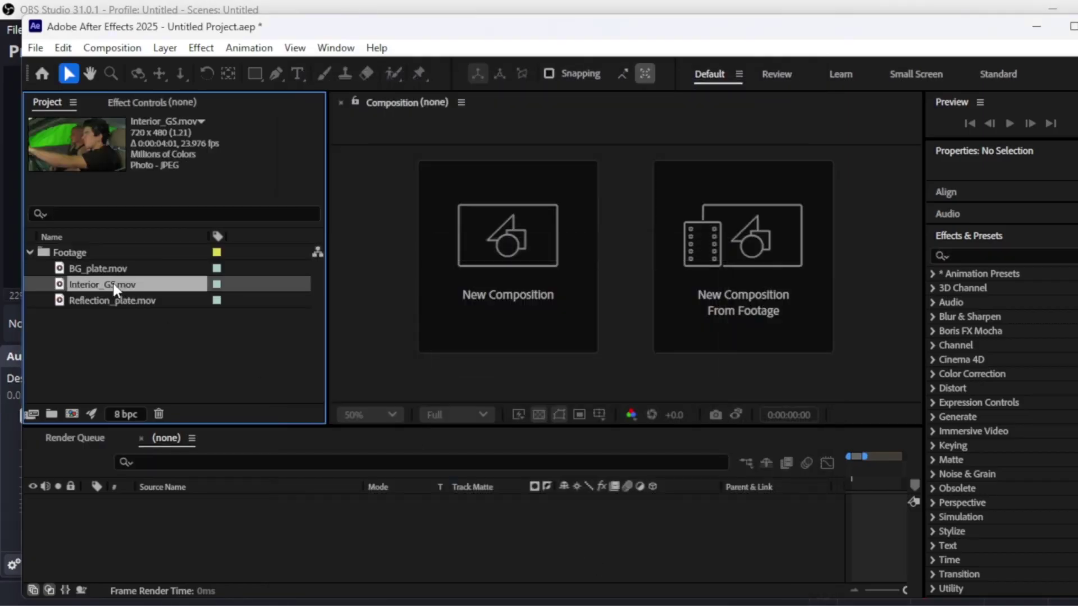
pyautogui.doubleClick(83, 145)
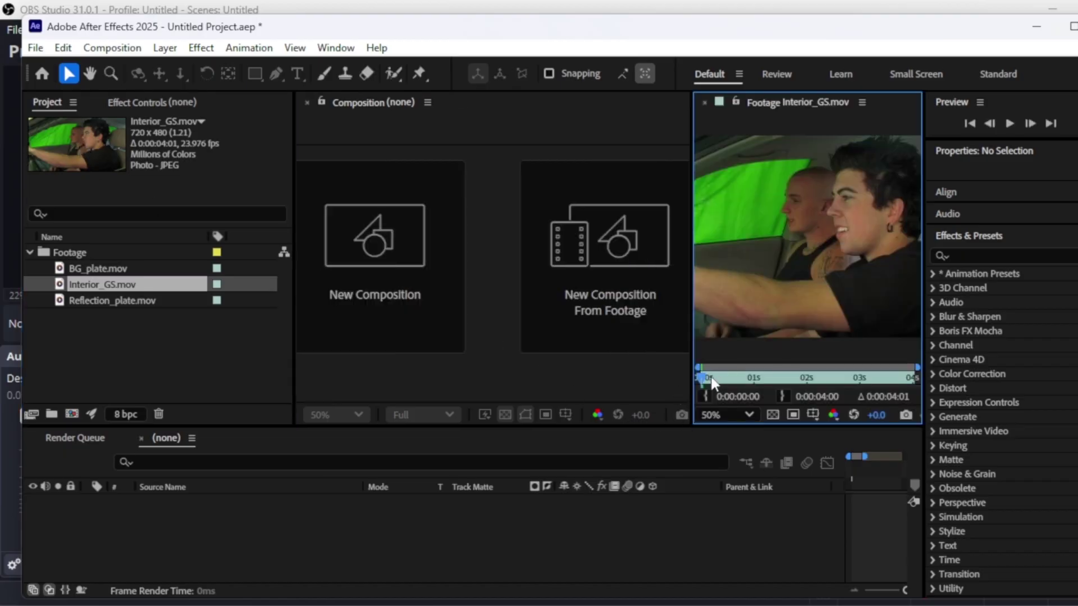
pyautogui.moveTo(705, 378); pyautogui.dragTo(749, 382)
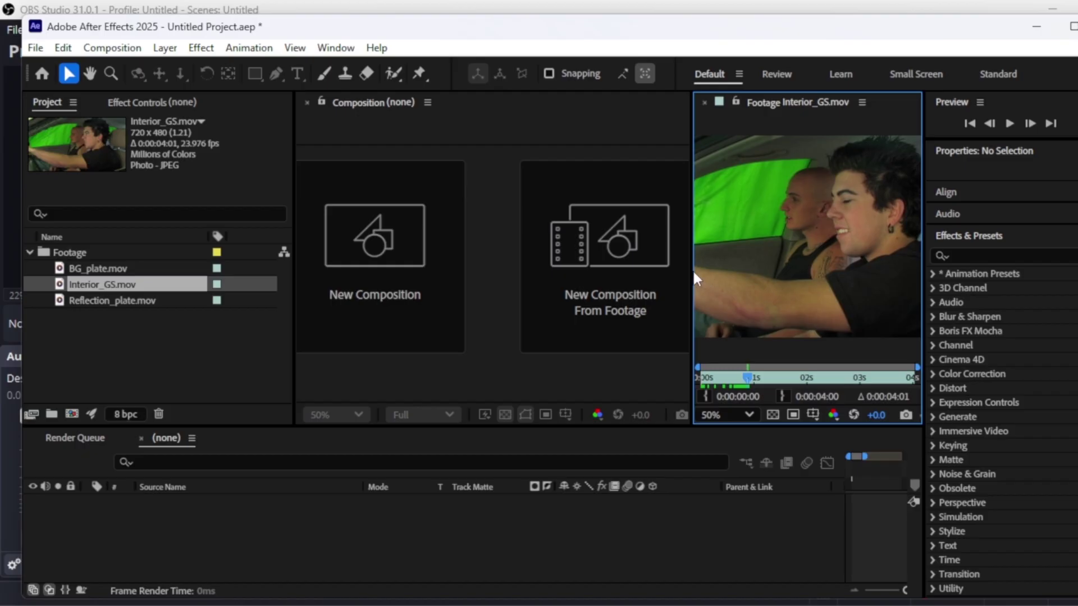
pyautogui.moveTo(692, 261); pyautogui.dragTo(494, 252)
pyautogui.moveTo(606, 378); pyautogui.dragTo(892, 397)
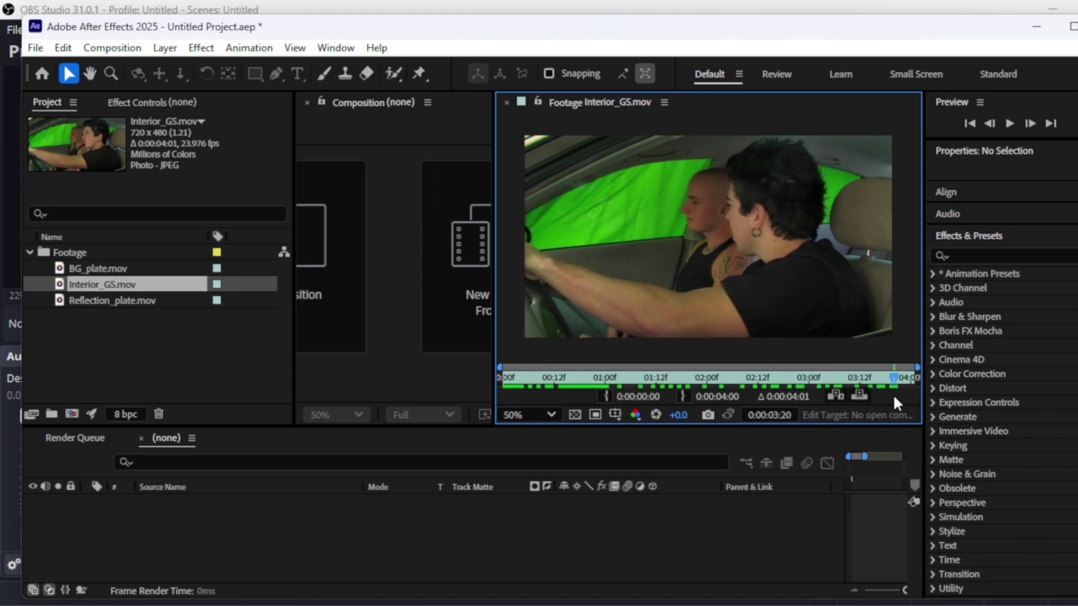
# Review BG_plate.mov, Interior_GS.mov again and Reflection_plate.mov in the footage viewer, then close the viewer
pyautogui.click(130, 267)
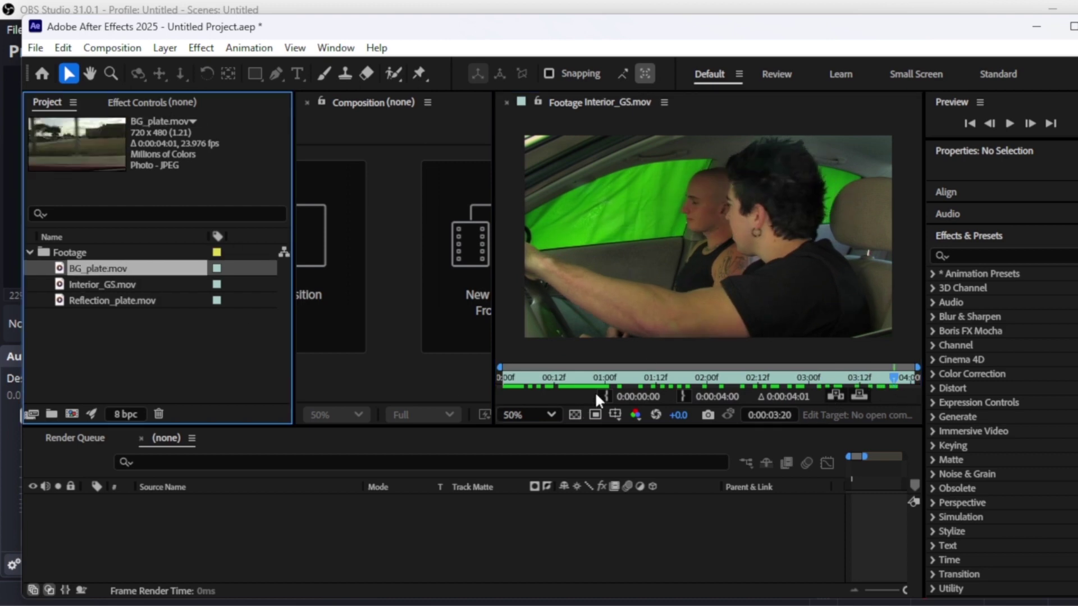
pyautogui.doubleClick(126, 266)
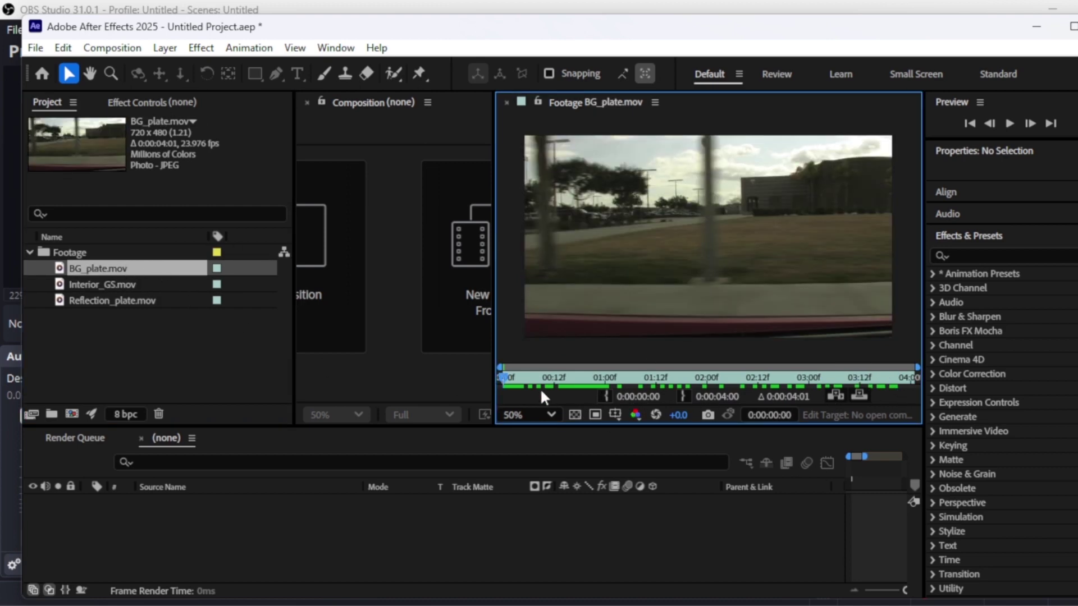
pyautogui.moveTo(508, 381); pyautogui.dragTo(487, 389)
pyautogui.doubleClick(95, 280)
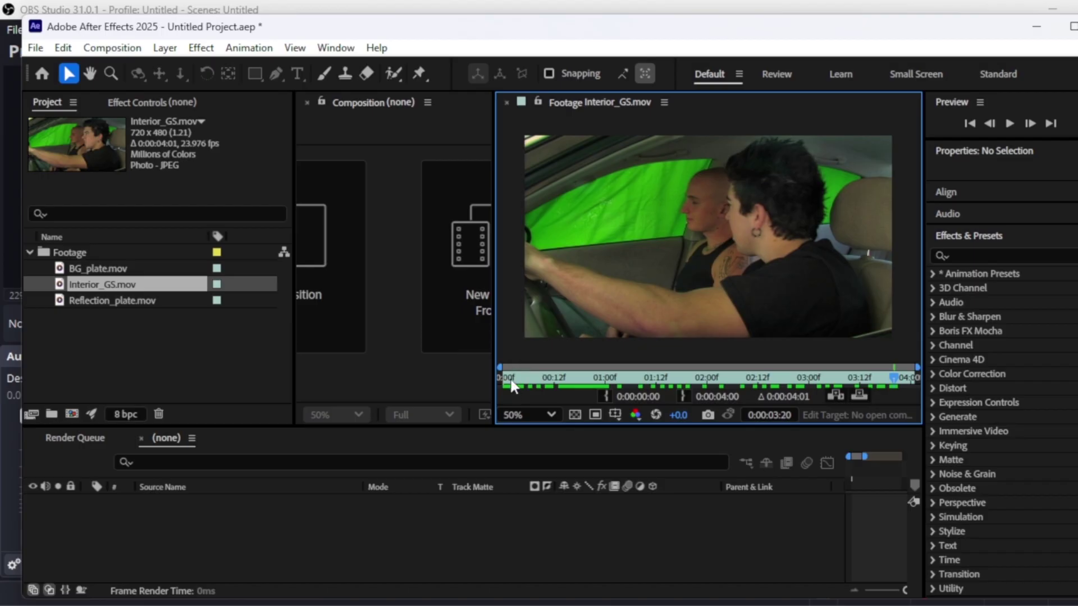
pyautogui.moveTo(508, 383); pyautogui.dragTo(927, 386)
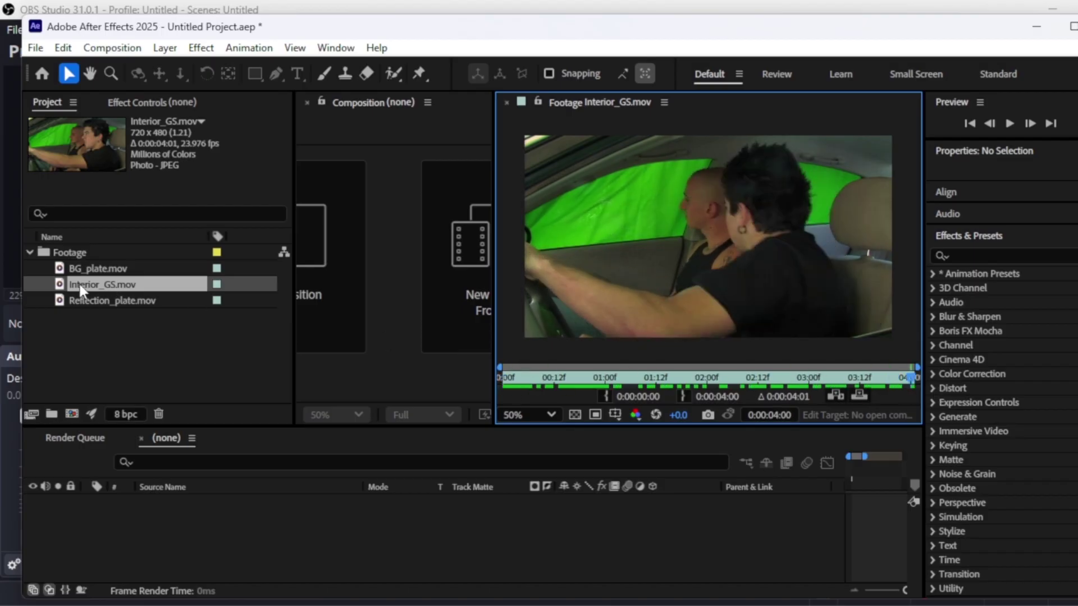
pyautogui.doubleClick(98, 300)
pyautogui.moveTo(502, 383)
pyautogui.mouseDown()
pyautogui.moveTo(929, 381)
pyautogui.moveTo(494, 382)
pyautogui.mouseUp()
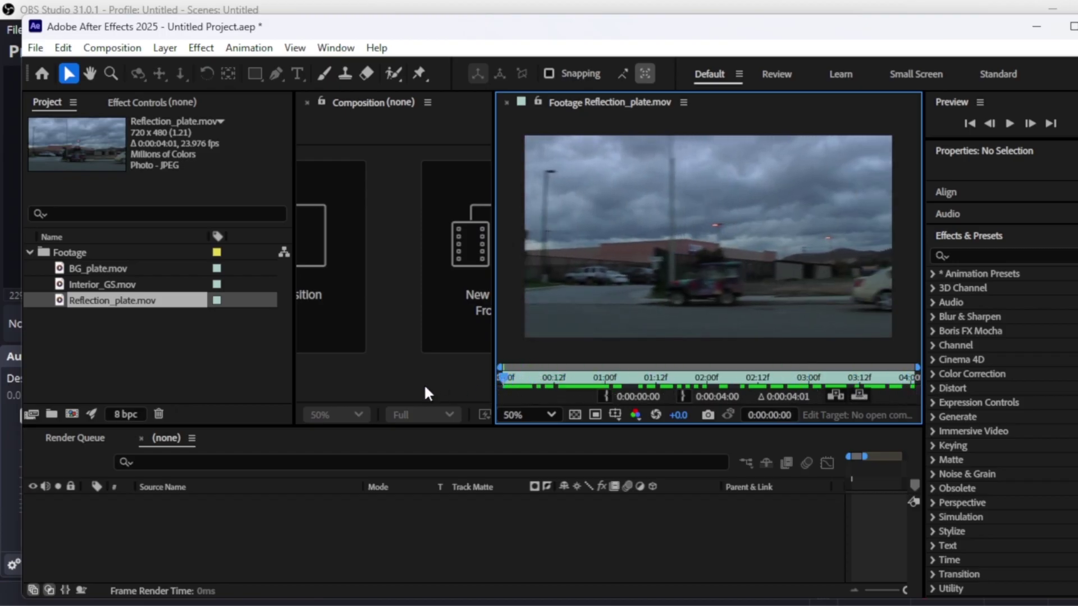
pyautogui.click(507, 102)
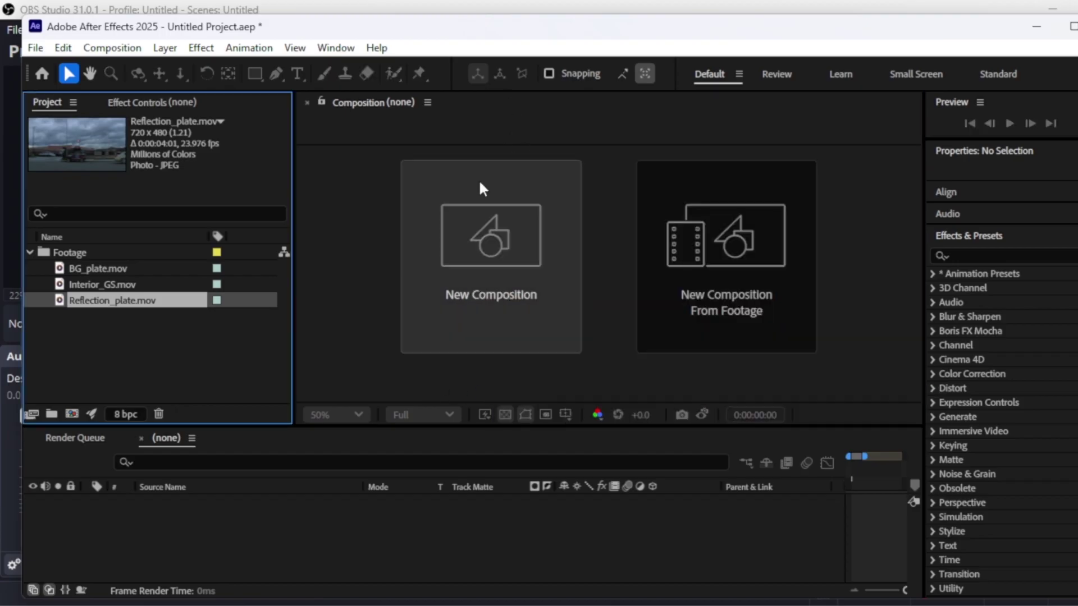
# Create a new composition from Interior_GS.mov and check it in the timeline
pyautogui.click(79, 285)
pyautogui.moveTo(73, 131); pyautogui.dragTo(491, 247)
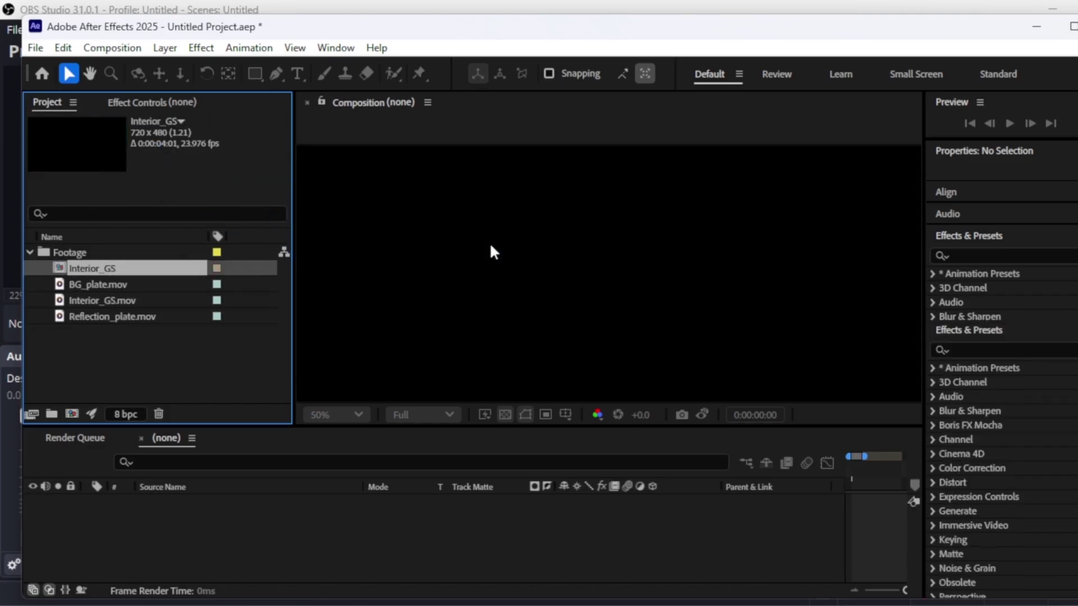
pyautogui.moveTo(867, 469); pyautogui.dragTo(828, 472)
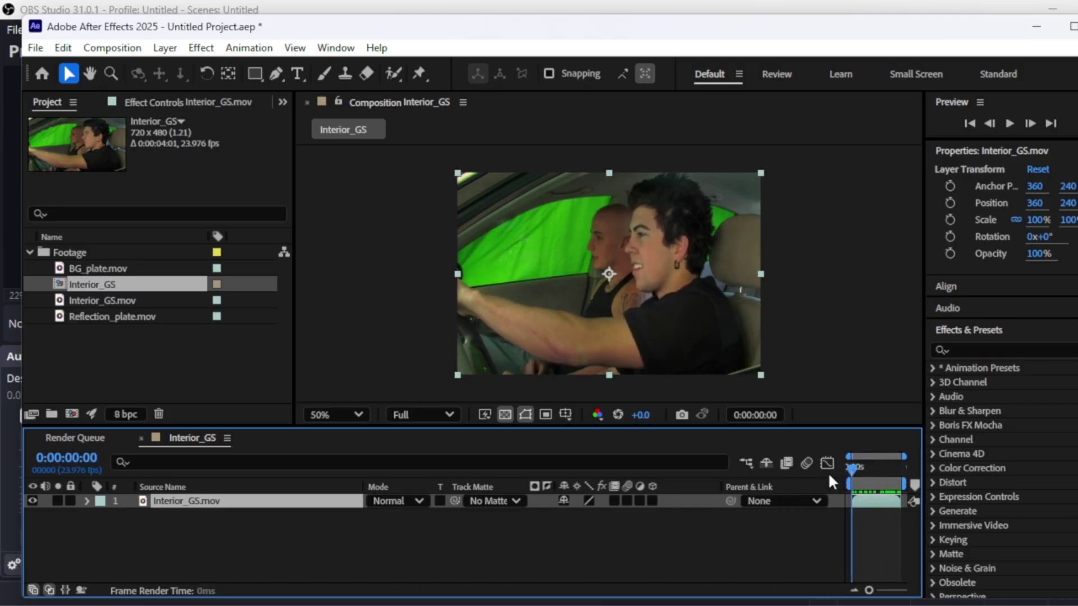
# Apply the Keylight (1.2) keying effect to the Interior_GS.mov layer
pyautogui.click(1004, 332)
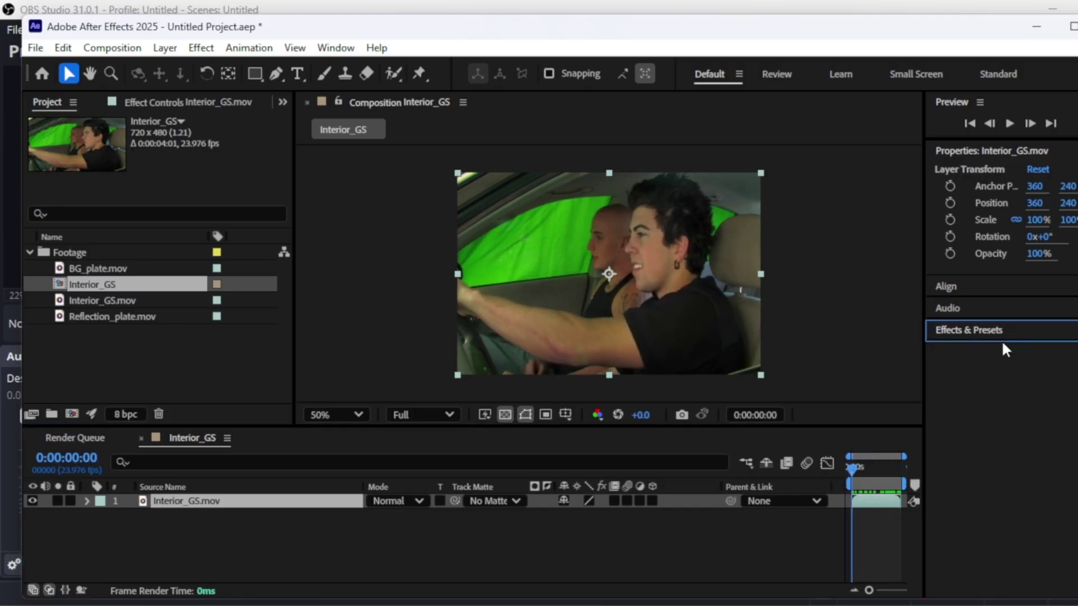
pyautogui.click(978, 151)
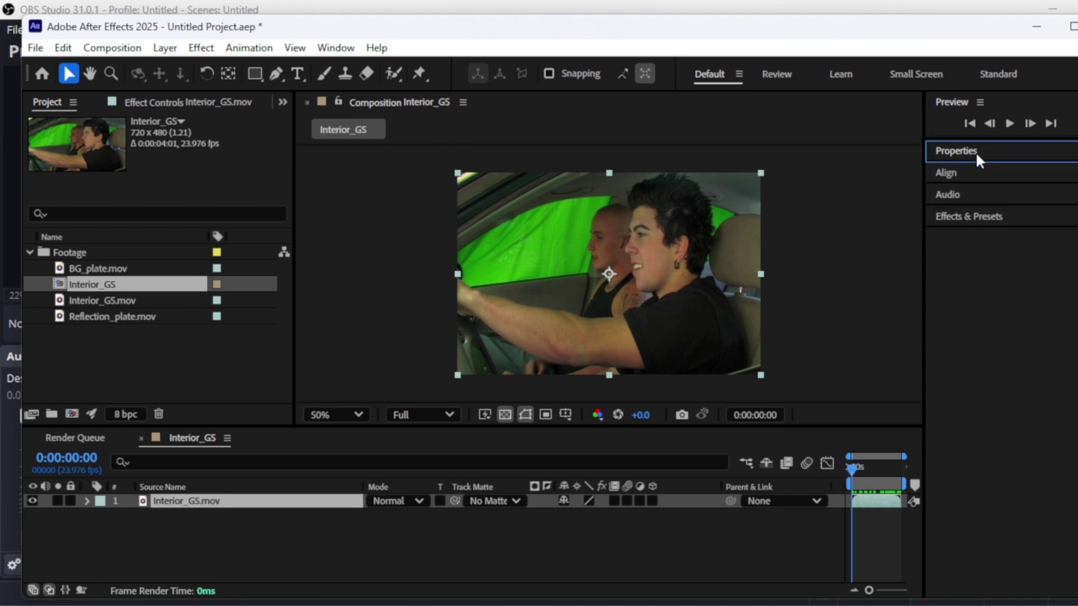
pyautogui.click(986, 217)
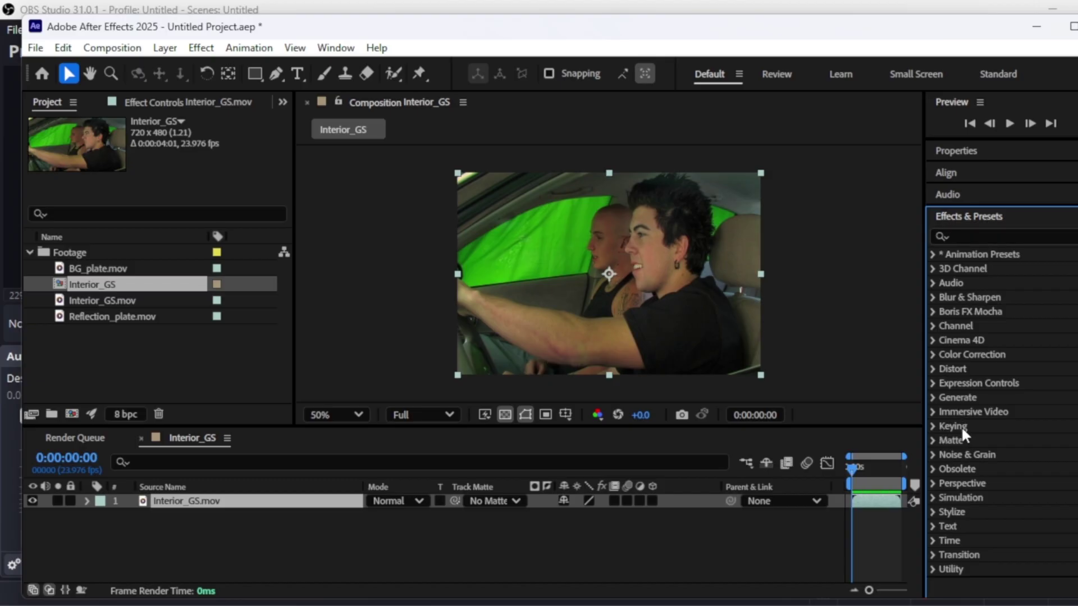
pyautogui.click(933, 427)
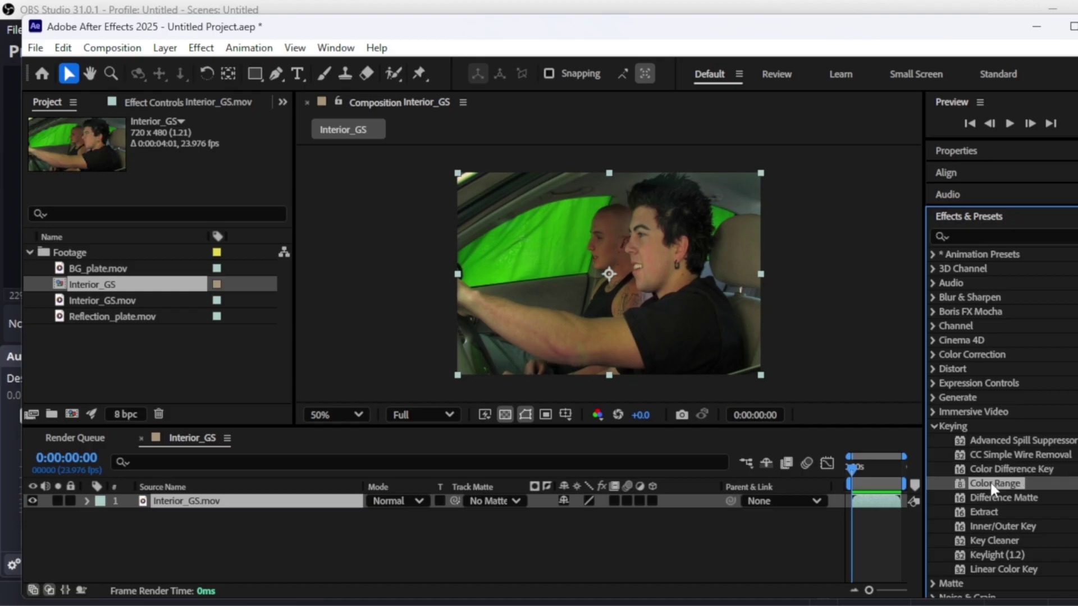
pyautogui.click(986, 513)
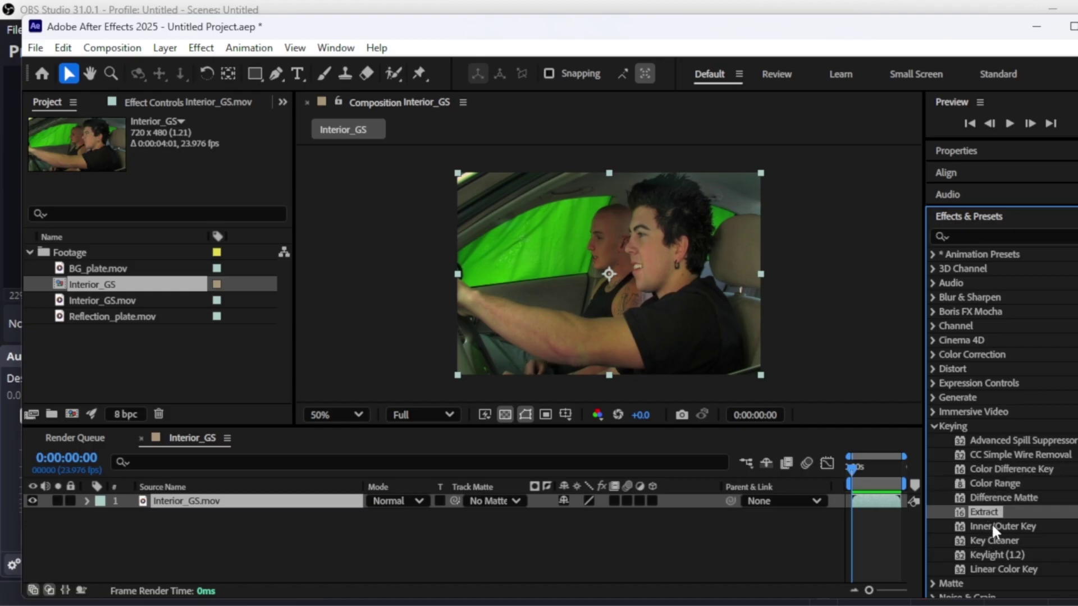
pyautogui.click(1000, 570)
pyautogui.click(1014, 556)
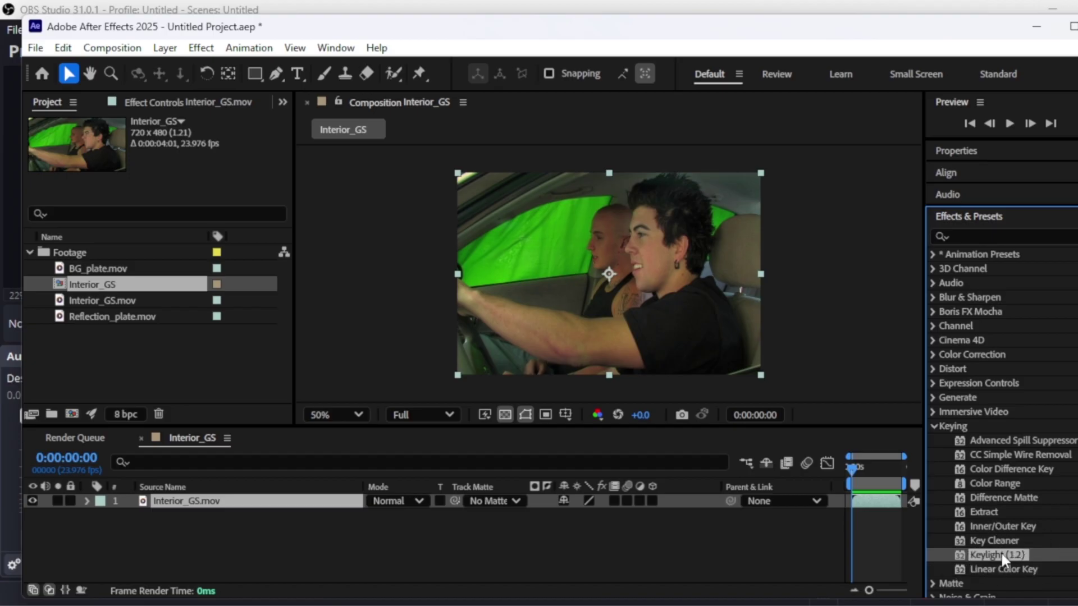
pyautogui.moveTo(1000, 551); pyautogui.dragTo(274, 505)
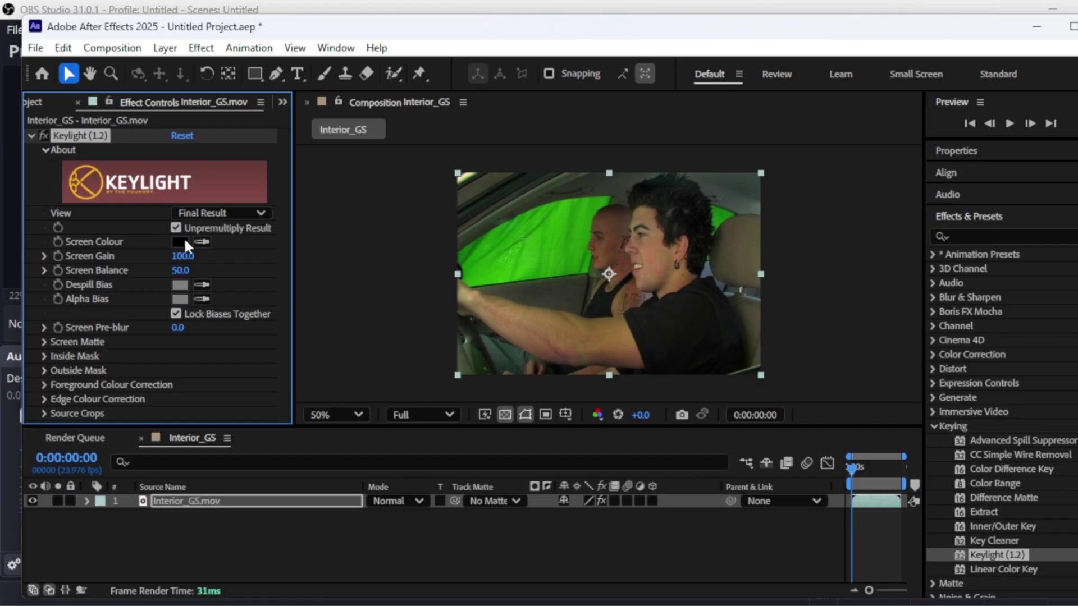
# Sample the green in the side window as Keylight's Screen Colour and set its View to Screen Matte
pyautogui.click(198, 242)
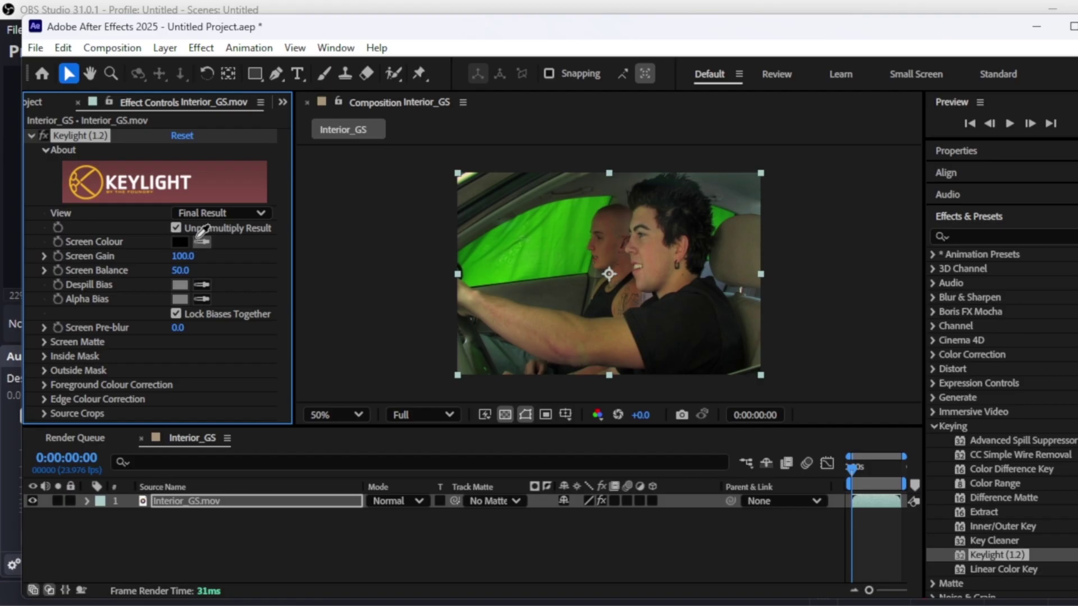
pyautogui.click(533, 251)
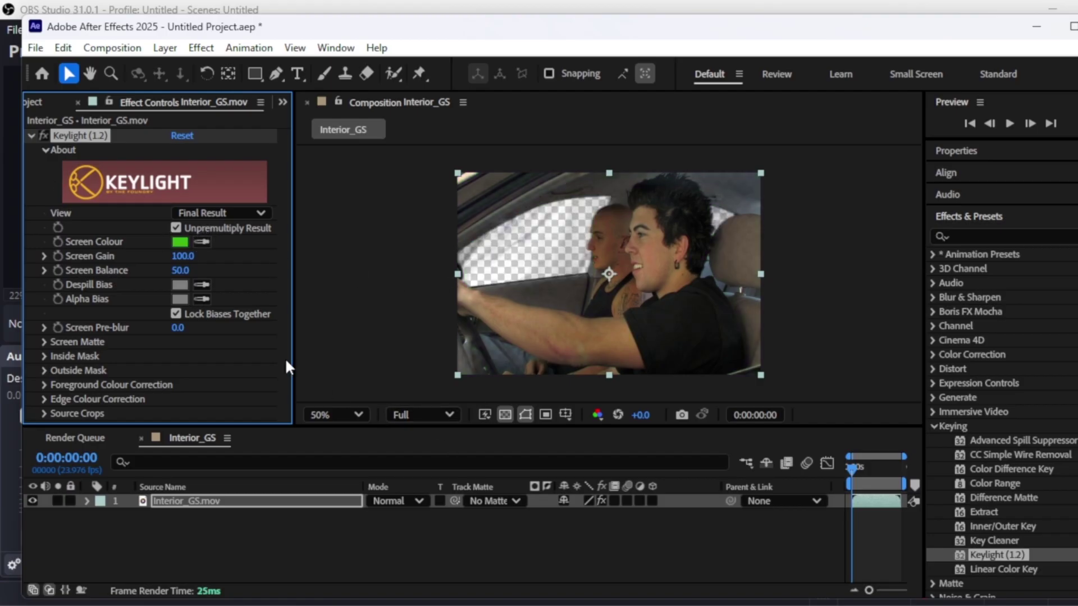
pyautogui.click(259, 213)
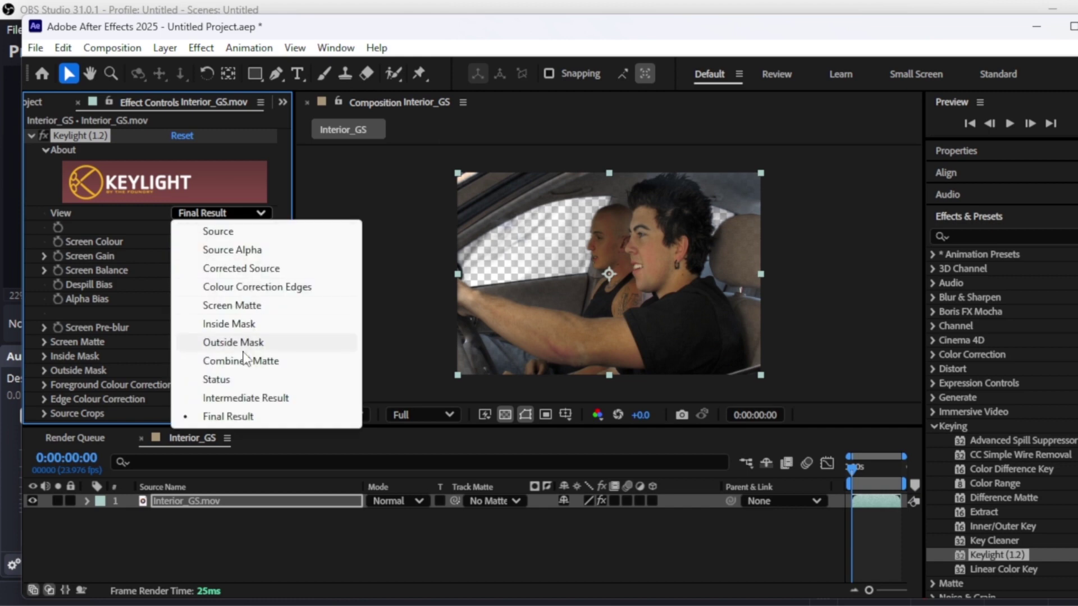
pyautogui.click(243, 306)
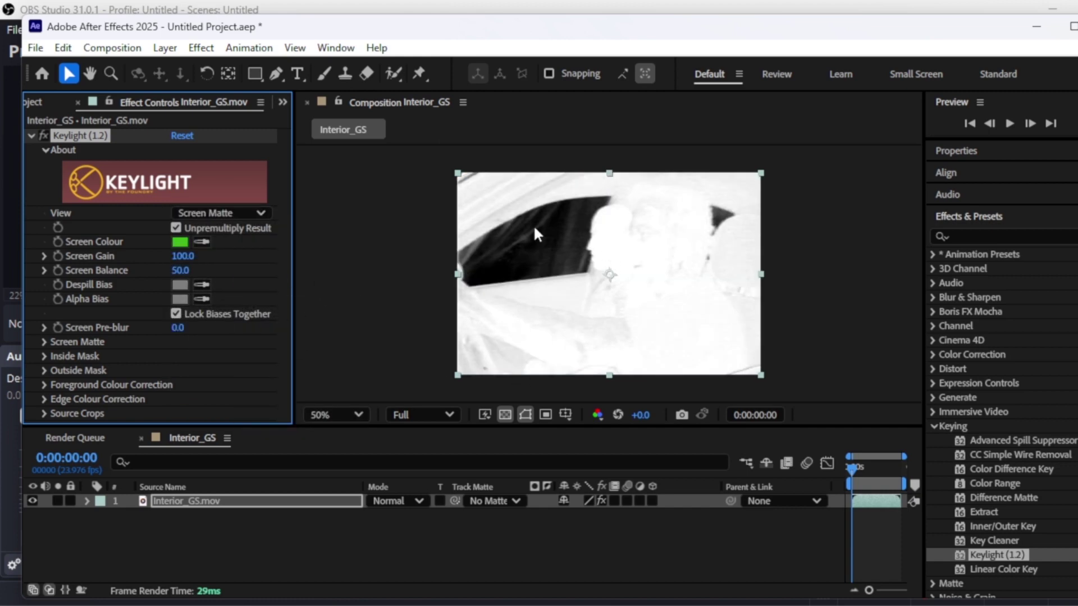
# Set Keylight's Screen Matte values to Clip Black 31 and Clip White 79
pyautogui.click(44, 342)
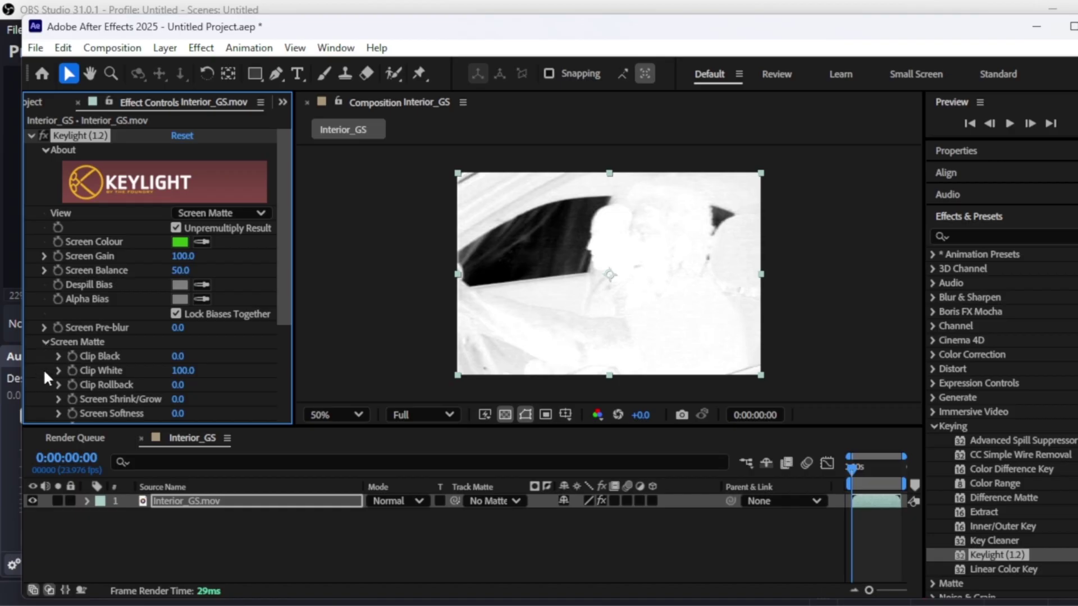
pyautogui.scroll(-3, 42, 371)
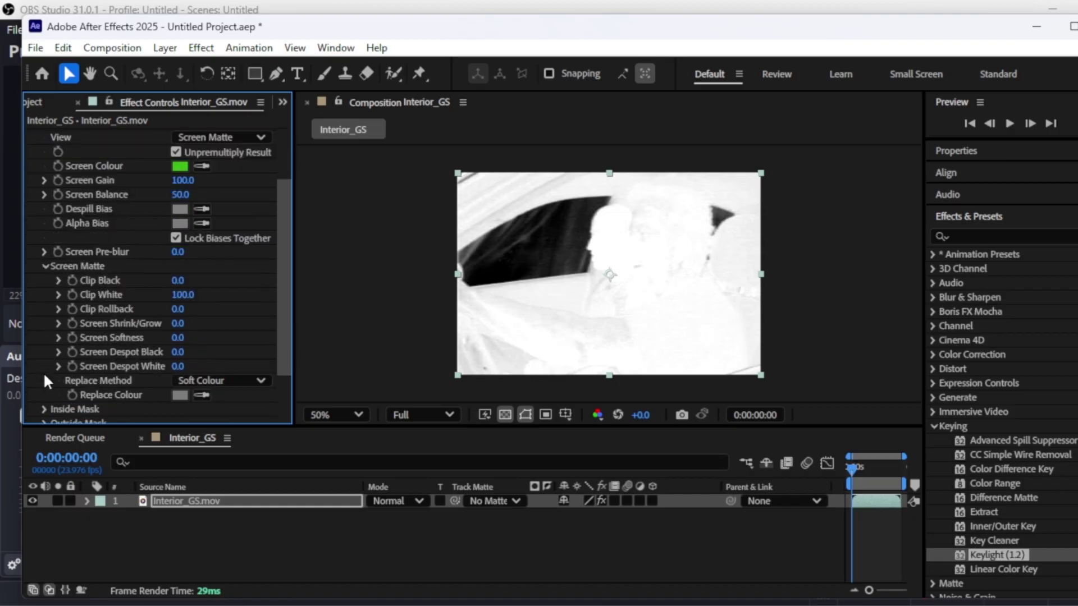
pyautogui.click(47, 265)
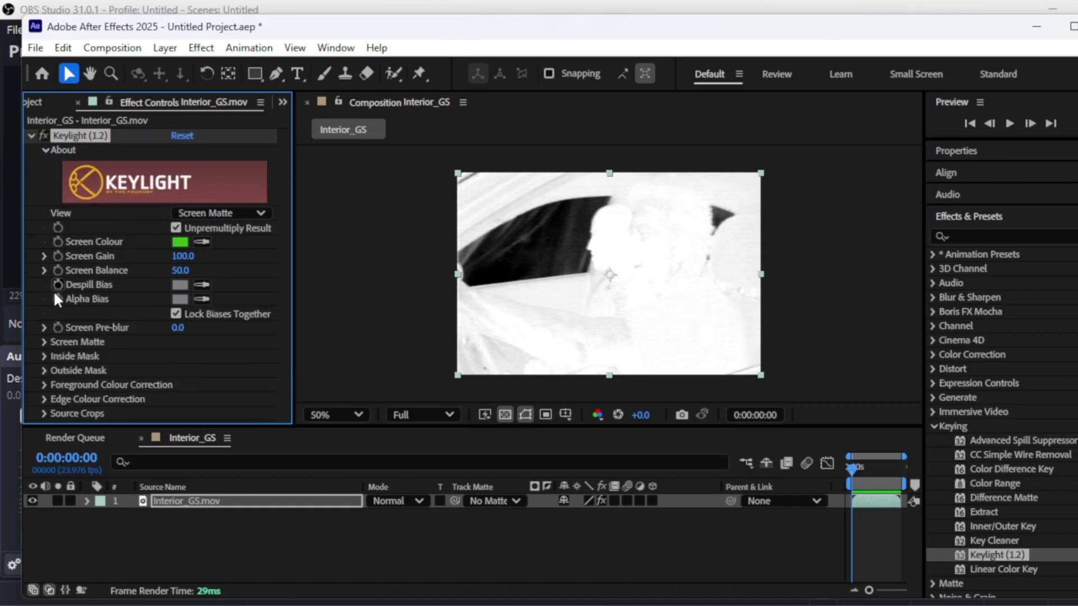
pyautogui.click(47, 340)
pyautogui.moveTo(178, 356); pyautogui.dragTo(209, 362)
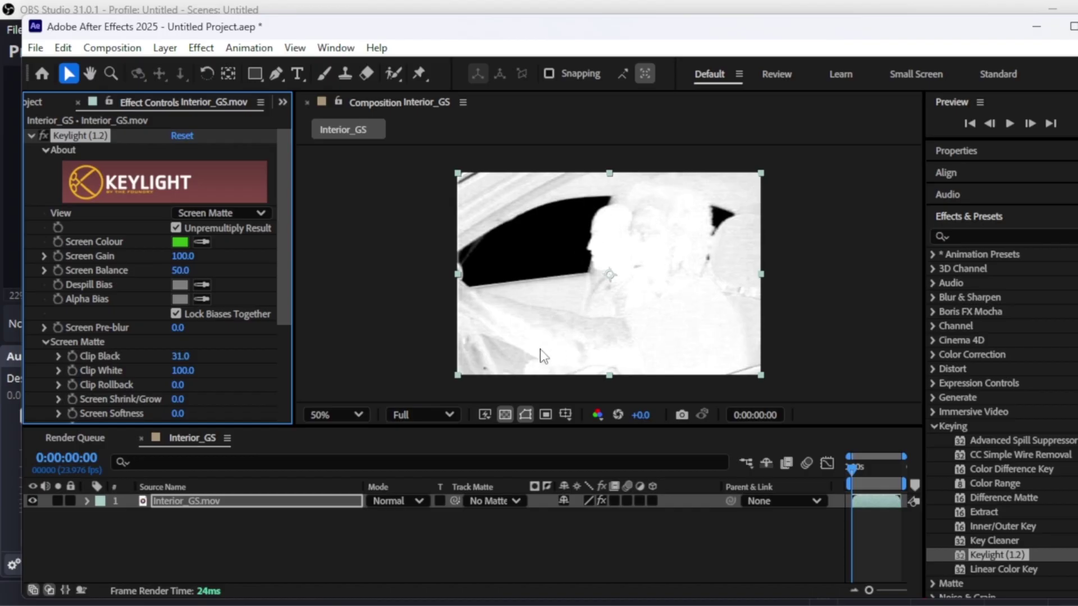
pyautogui.moveTo(174, 378); pyautogui.dragTo(167, 374)
# Set Keylight's View back to Final Result and scrub the composition to check the key
pyautogui.click(244, 212)
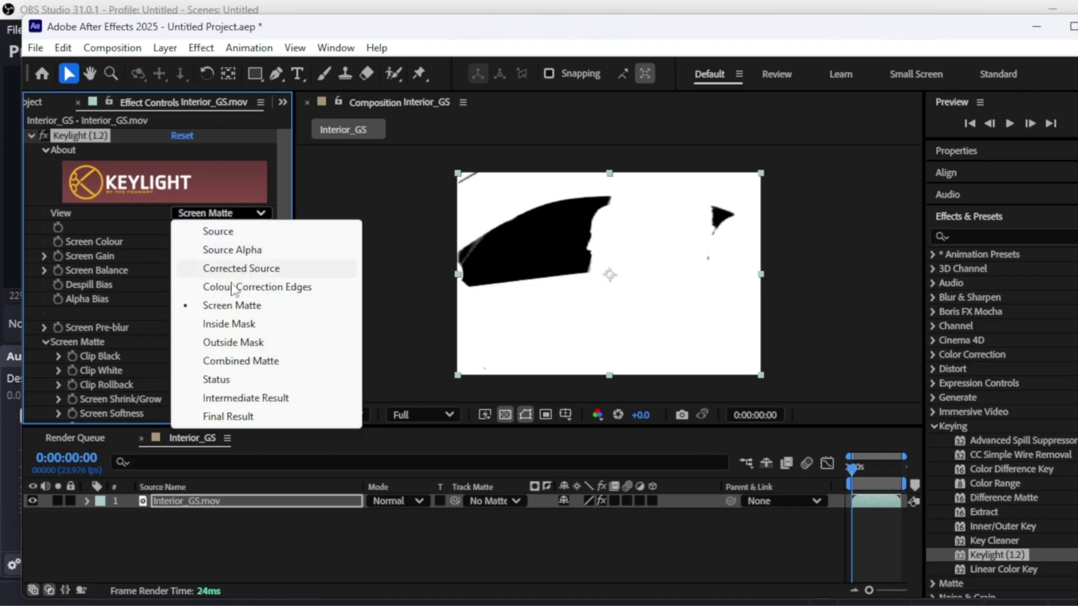
pyautogui.click(228, 417)
pyautogui.click(867, 464)
pyautogui.moveTo(868, 465); pyautogui.dragTo(885, 467)
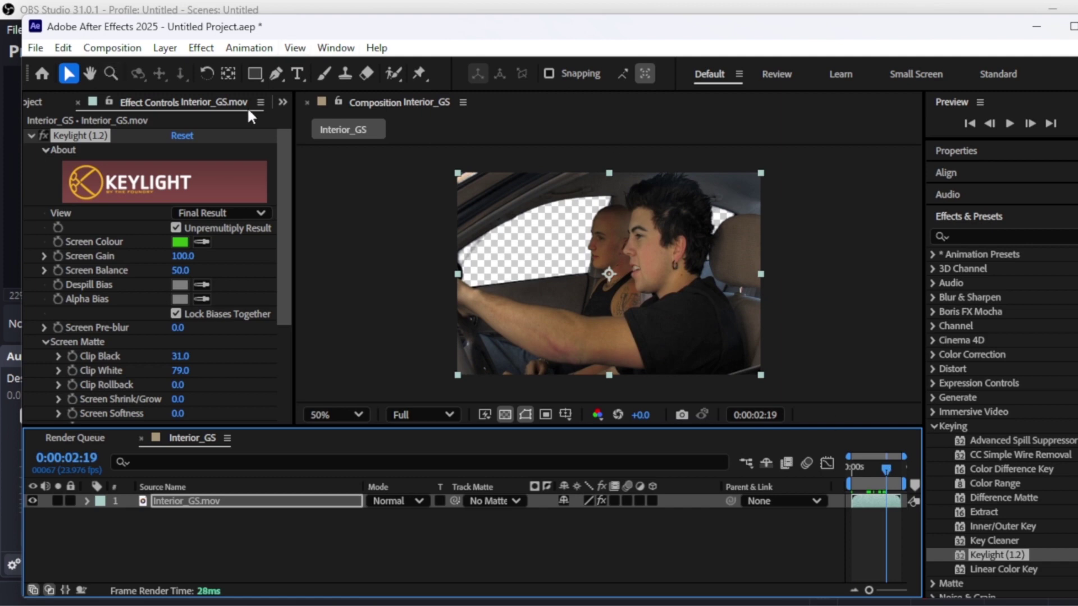
# Add BG_plate.mov to the composition and place it beneath the Interior_GS.mov layer as the window background
pyautogui.moveTo(292, 111); pyautogui.dragTo(326, 111)
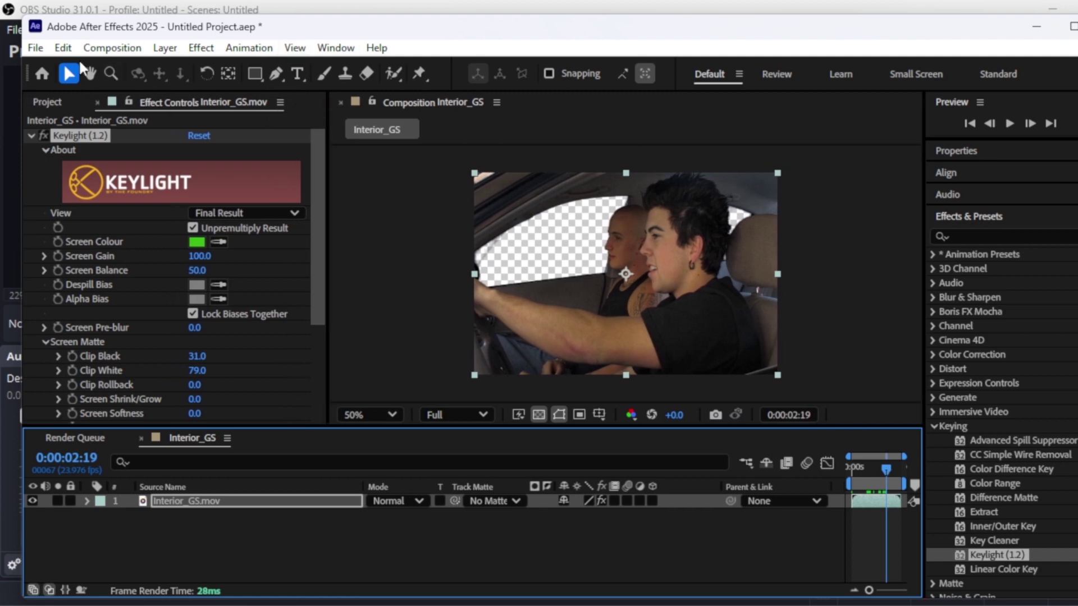
pyautogui.click(46, 101)
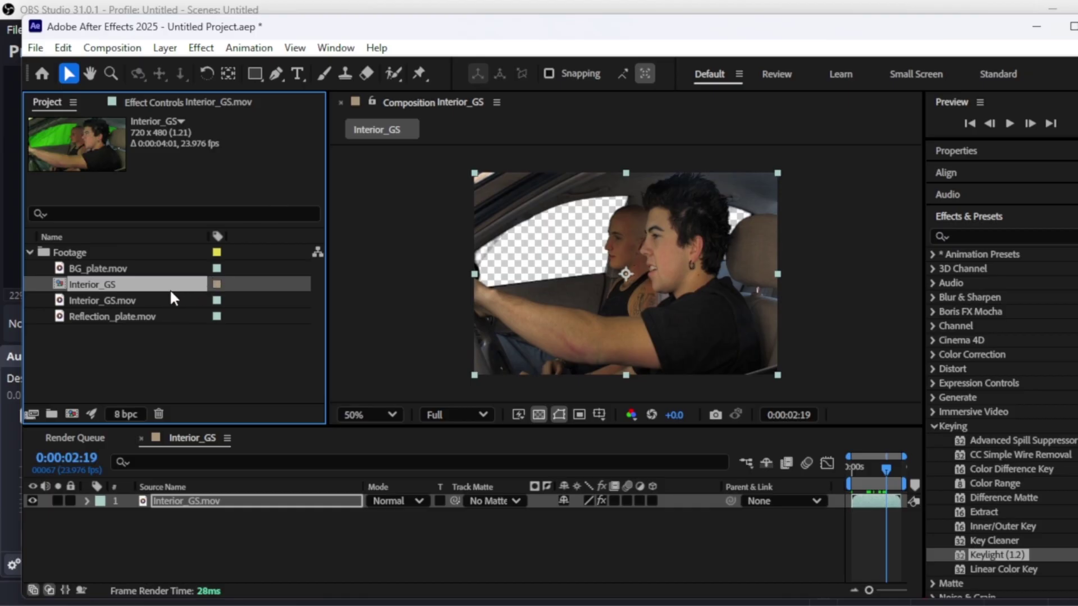
pyautogui.click(120, 269)
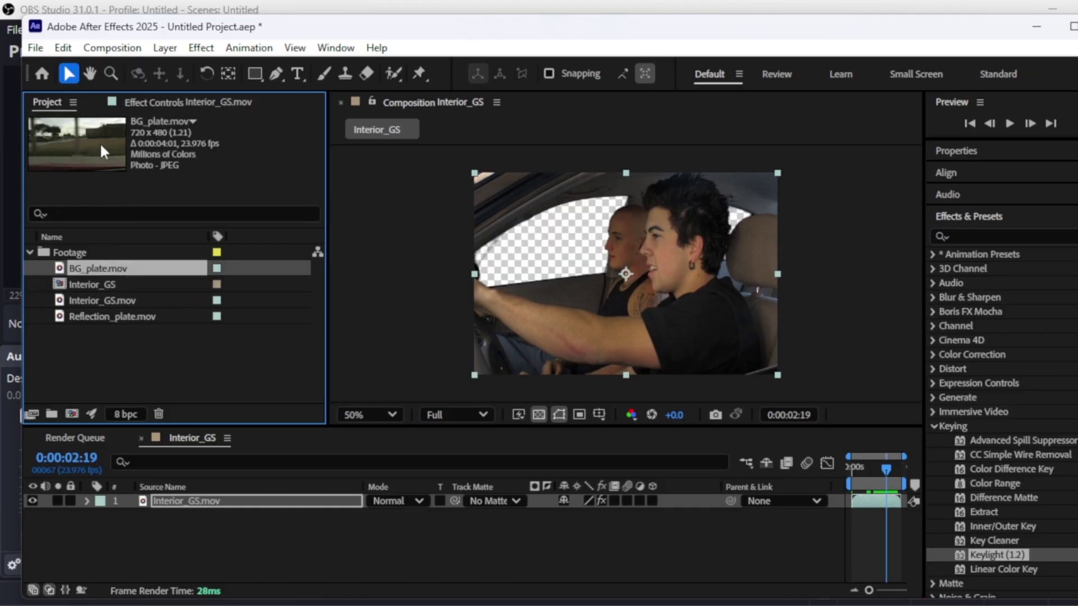
pyautogui.moveTo(101, 268); pyautogui.dragTo(184, 502)
pyautogui.moveTo(886, 468); pyautogui.dragTo(905, 481)
pyautogui.moveTo(184, 504); pyautogui.dragTo(183, 542)
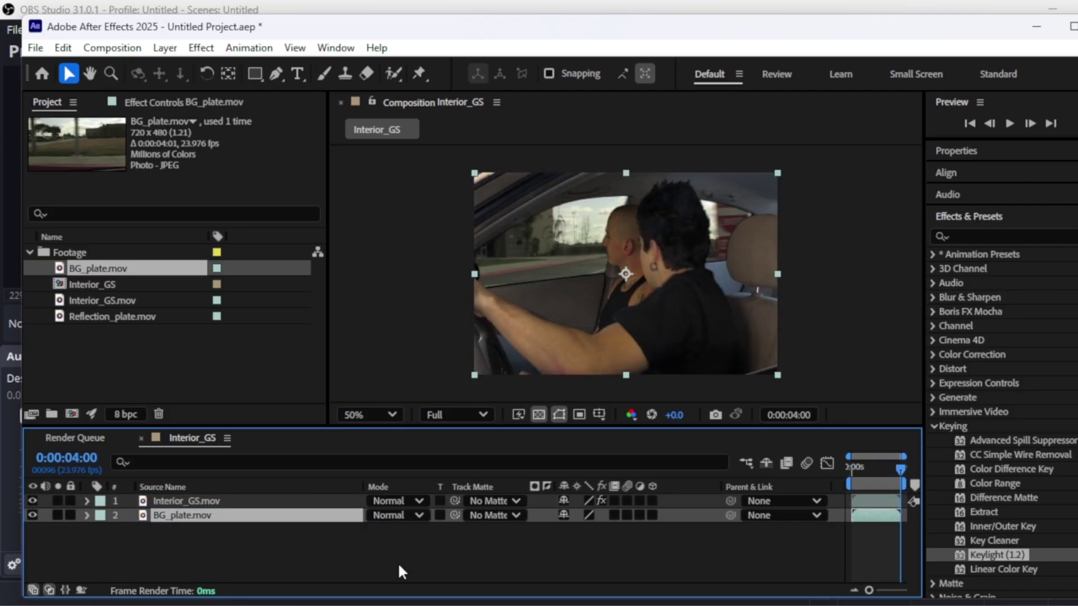
# Add Reflection_plate.mov to the composition as the top layer, above Interior_GS.mov
pyautogui.moveTo(896, 462); pyautogui.dragTo(912, 487)
pyautogui.moveTo(139, 318); pyautogui.dragTo(180, 500)
pyautogui.moveTo(897, 470)
pyautogui.mouseDown()
pyautogui.moveTo(846, 472)
pyautogui.moveTo(905, 481)
pyautogui.mouseUp()
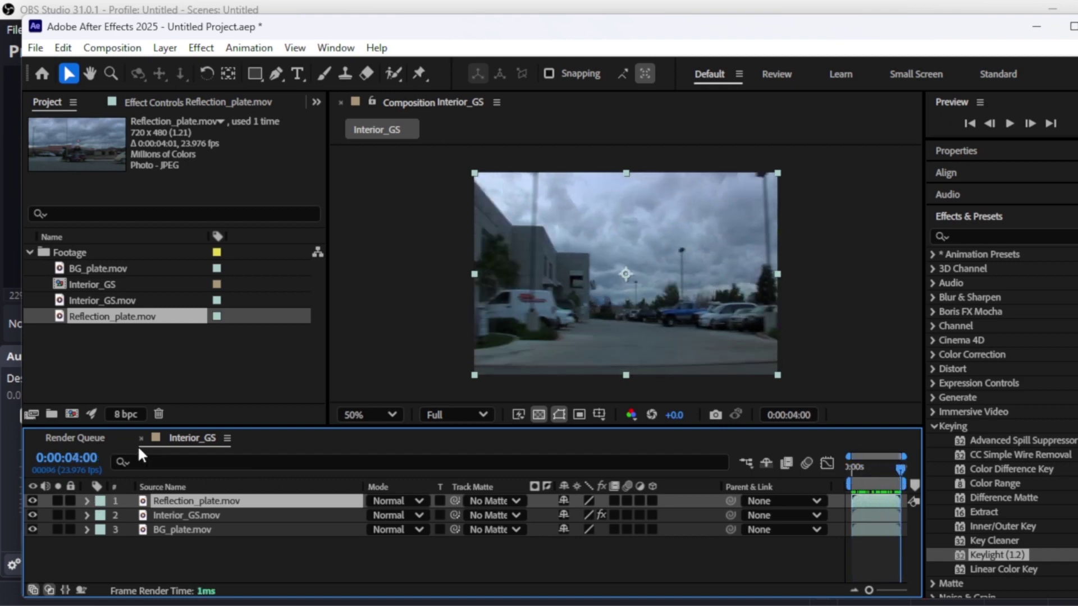
# Set the Opacity of the Reflection_plate.mov layer to 50%
pyautogui.moveTo(152, 428); pyautogui.dragTo(153, 375)
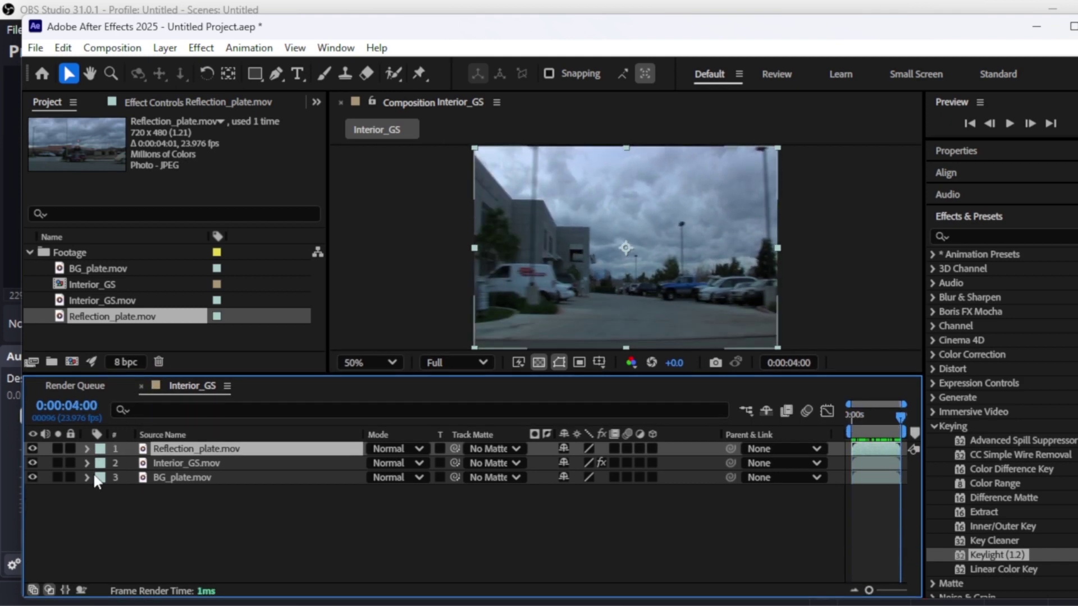
pyautogui.click(87, 449)
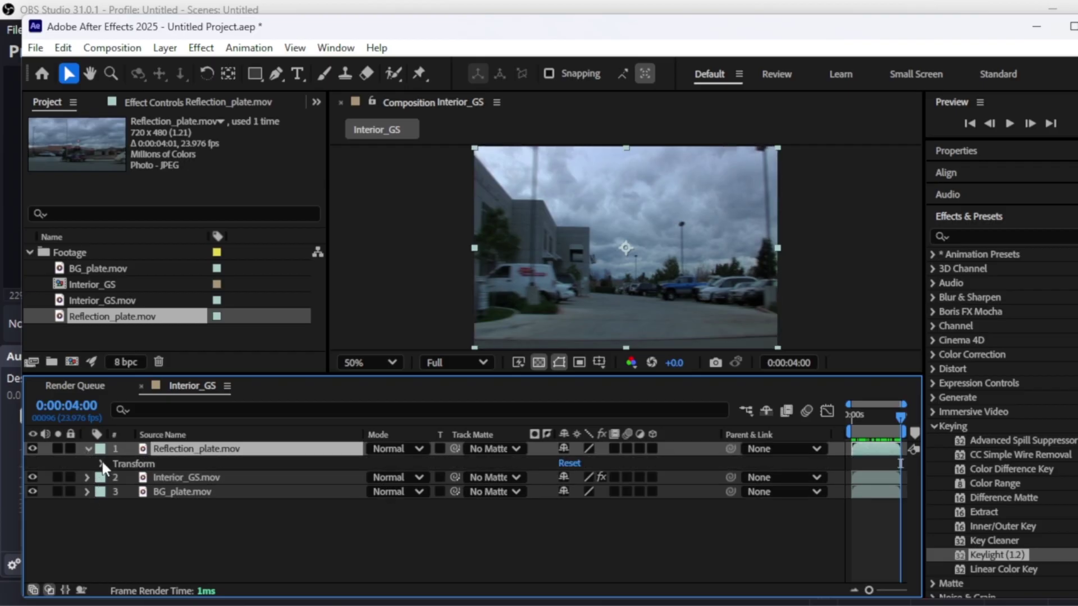
pyautogui.click(102, 463)
pyautogui.click(581, 535)
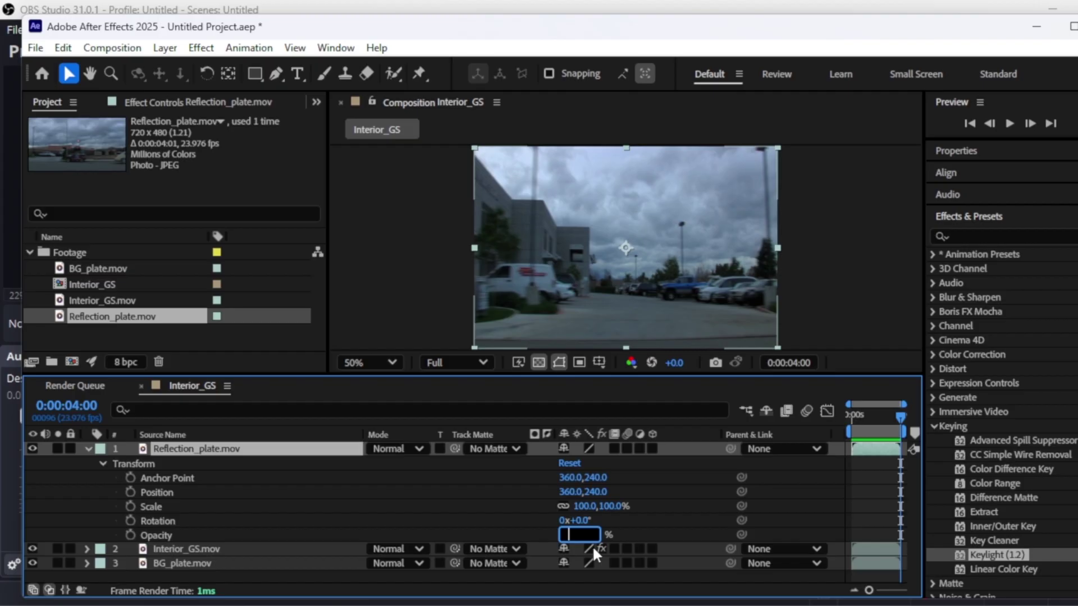
pyautogui.write('50')
pyautogui.click(484, 506)
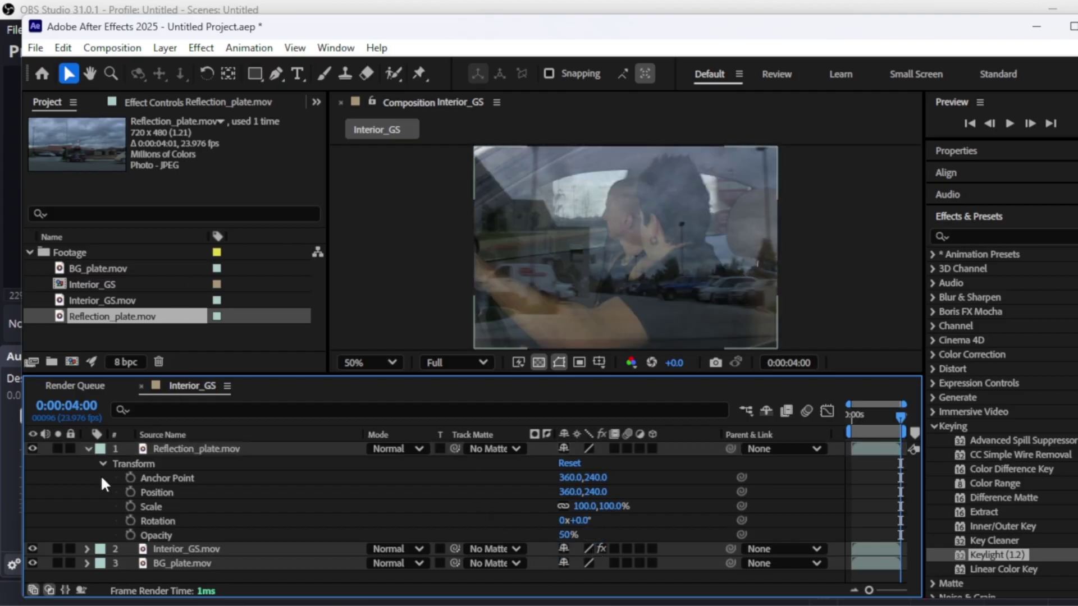
pyautogui.click(89, 448)
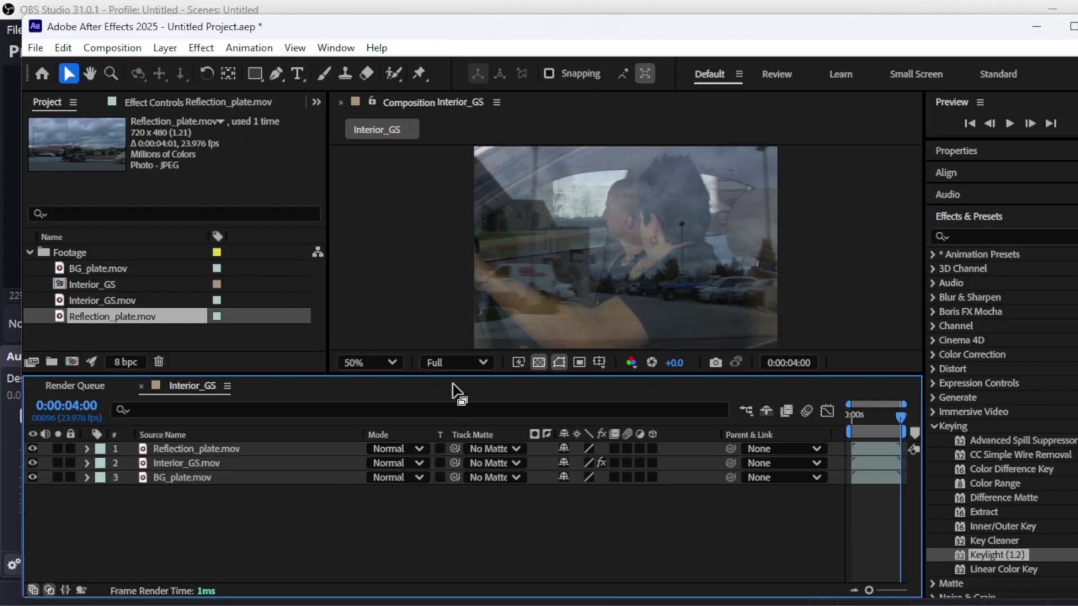
pyautogui.moveTo(457, 373); pyautogui.dragTo(455, 409)
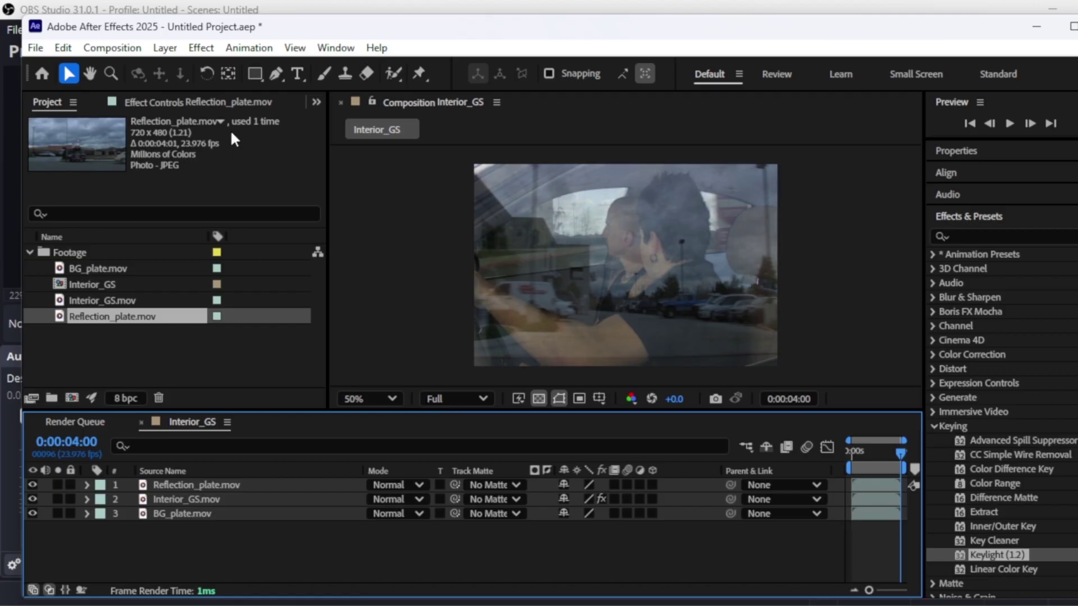
# Draw a closed five-point Pen tool mask on the Reflection_plate.mov layer, covering the car door area below the side window
pyautogui.click(277, 75)
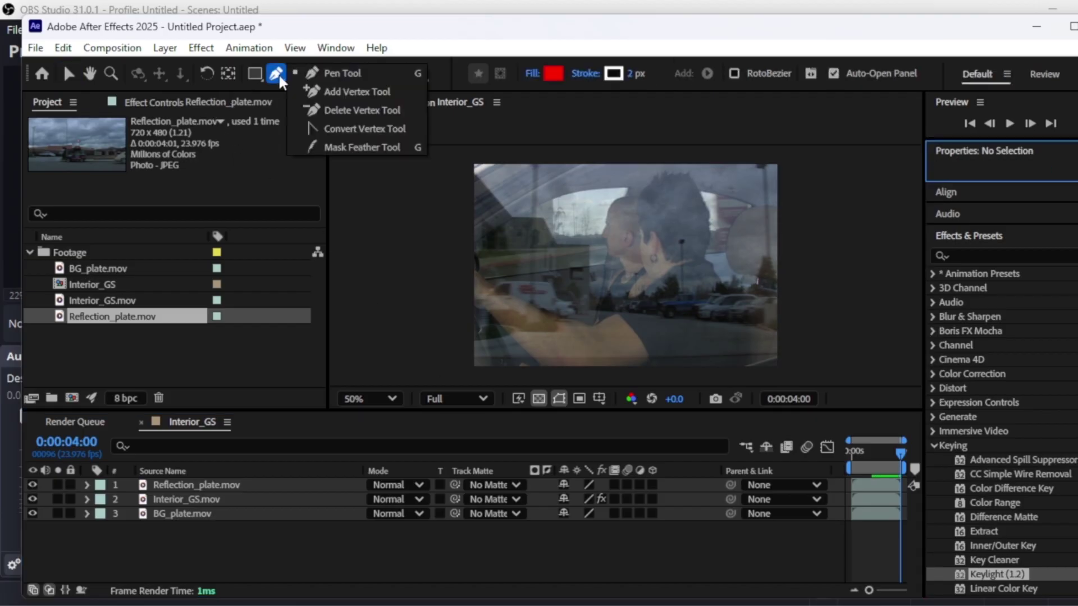
pyautogui.click(337, 73)
pyautogui.click(208, 491)
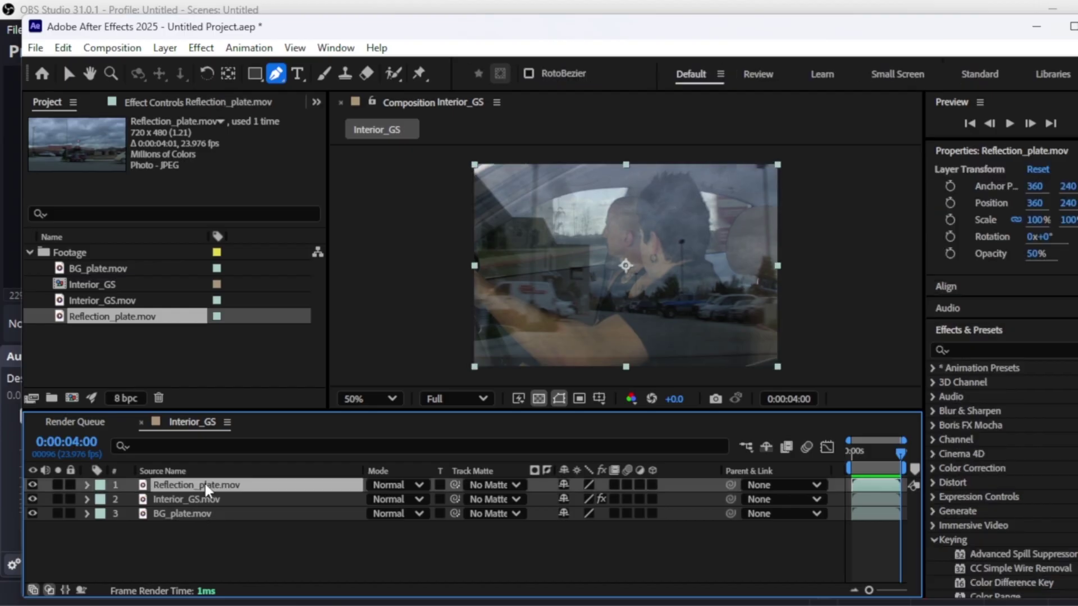
pyautogui.click(456, 330)
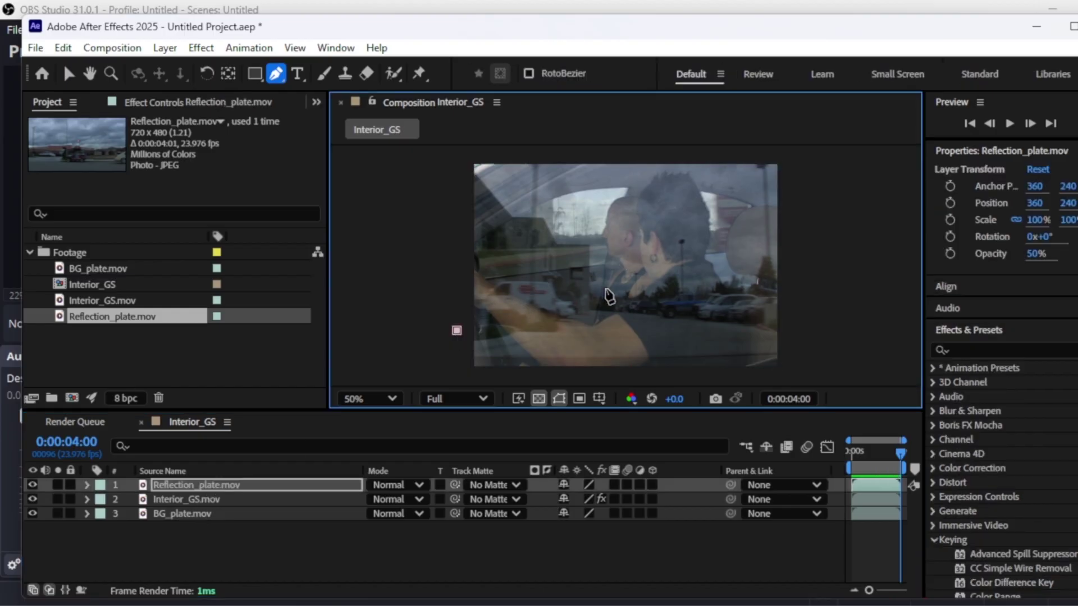
pyautogui.click(557, 285)
pyautogui.click(792, 278)
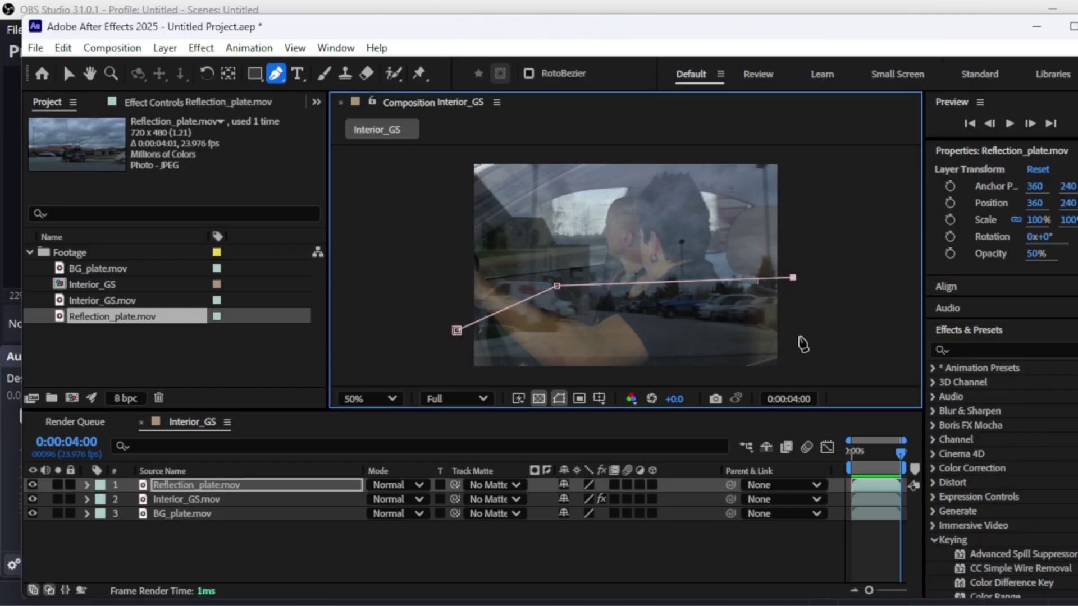
pyautogui.click(800, 377)
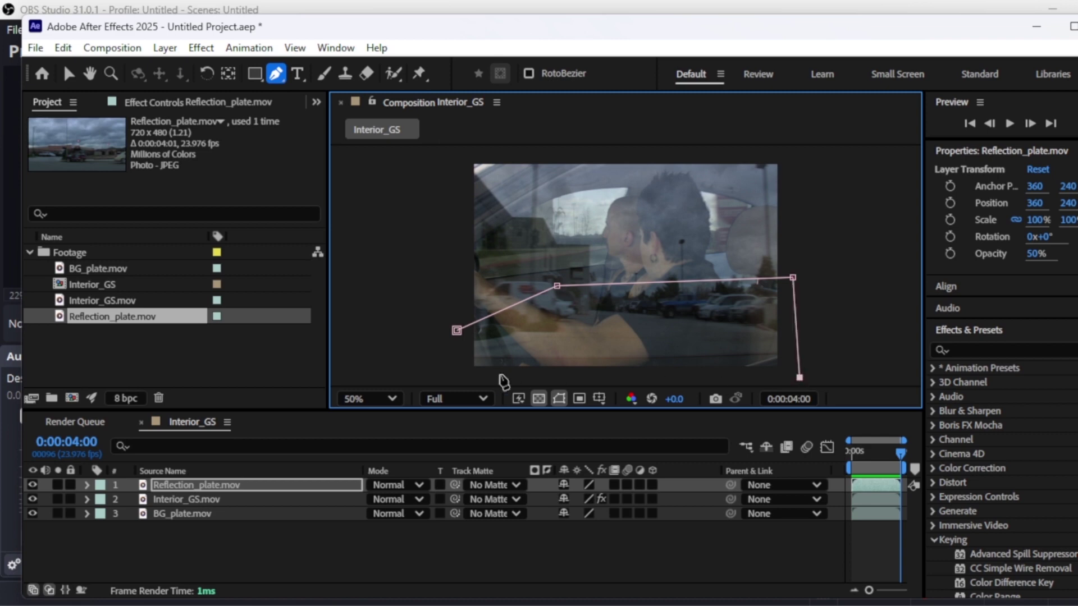
pyautogui.click(463, 378)
pyautogui.click(457, 331)
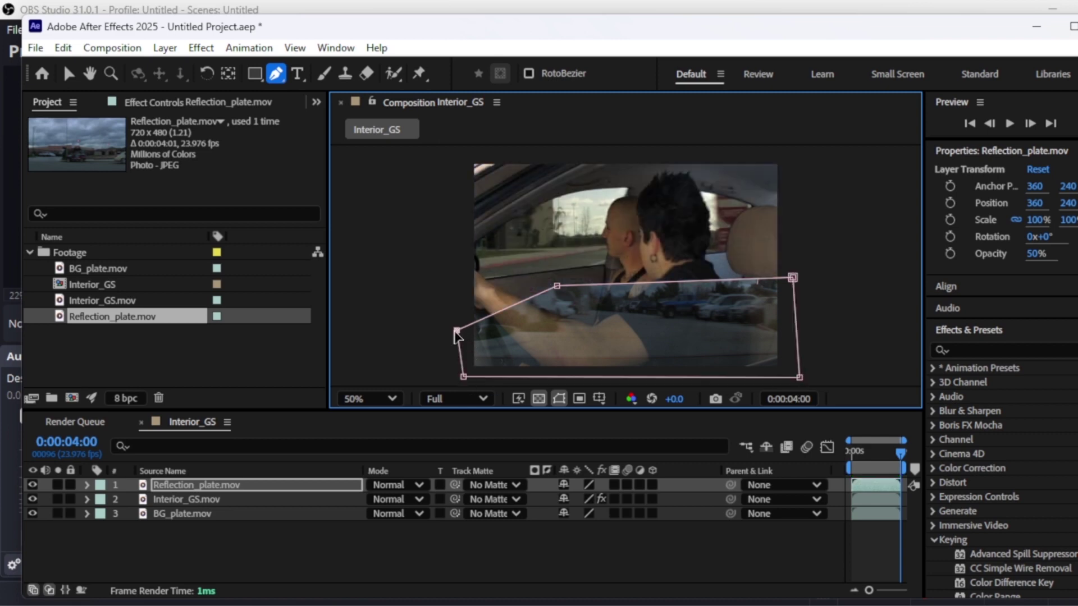
# Convert the reflection mask's upper vertex above the driver's arm into a smooth curve point with the Convert Vertex tool
pyautogui.click(275, 74)
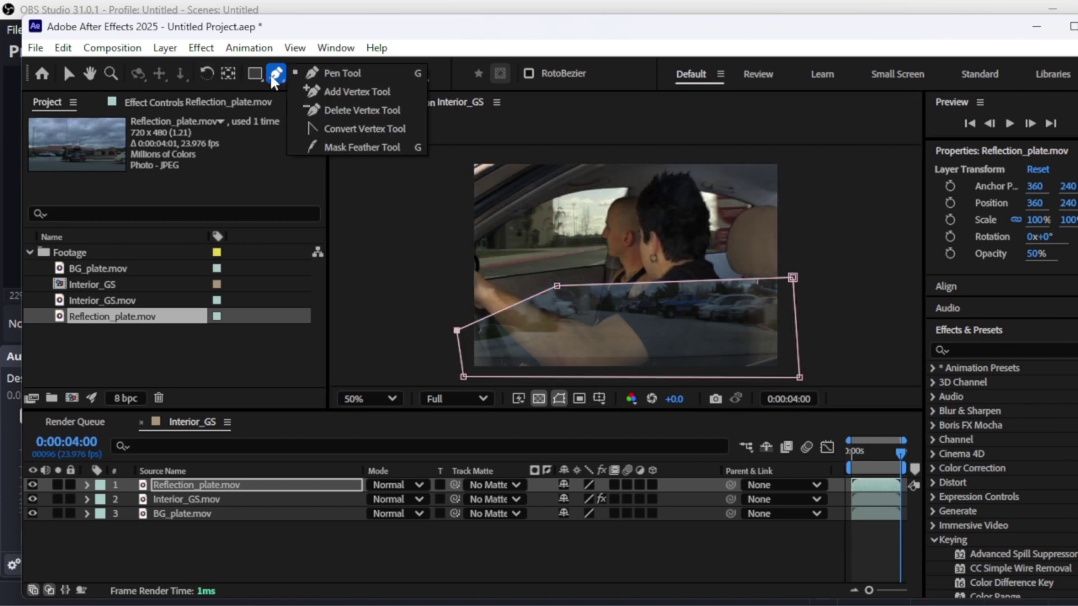
pyautogui.click(362, 128)
pyautogui.moveTo(557, 286); pyautogui.dragTo(634, 274)
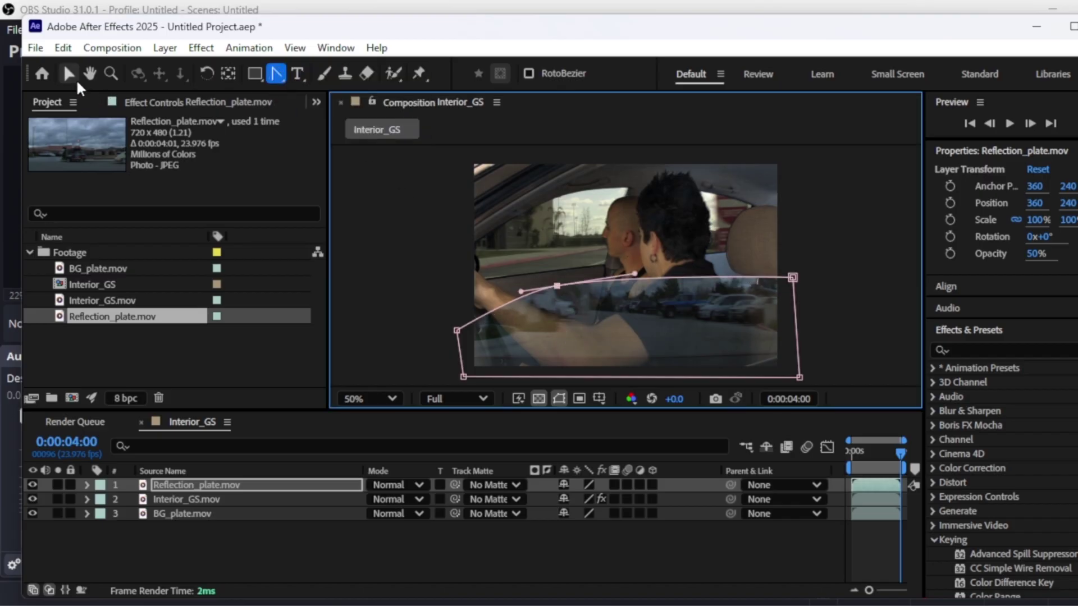
pyautogui.click(76, 79)
# Hide the mask and shape path outlines and scrub the composition from start to end to check the reflection
pyautogui.moveTo(898, 458); pyautogui.dragTo(837, 452)
pyautogui.click(559, 398)
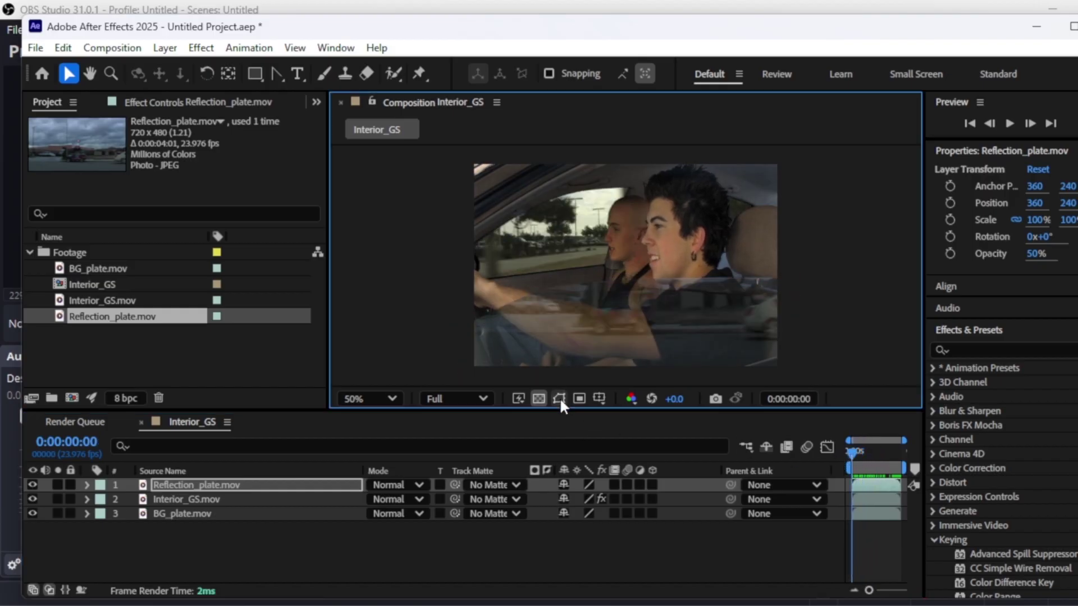
pyautogui.moveTo(857, 451); pyautogui.dragTo(919, 455)
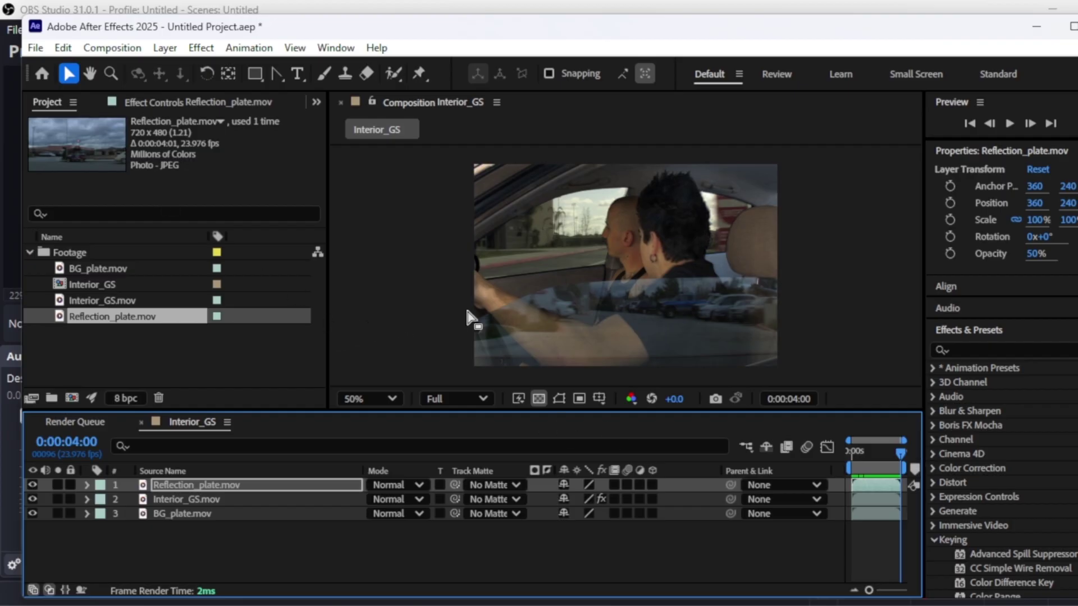
# Add the Interior_GS composition to the Render Queue
pyautogui.click(135, 50)
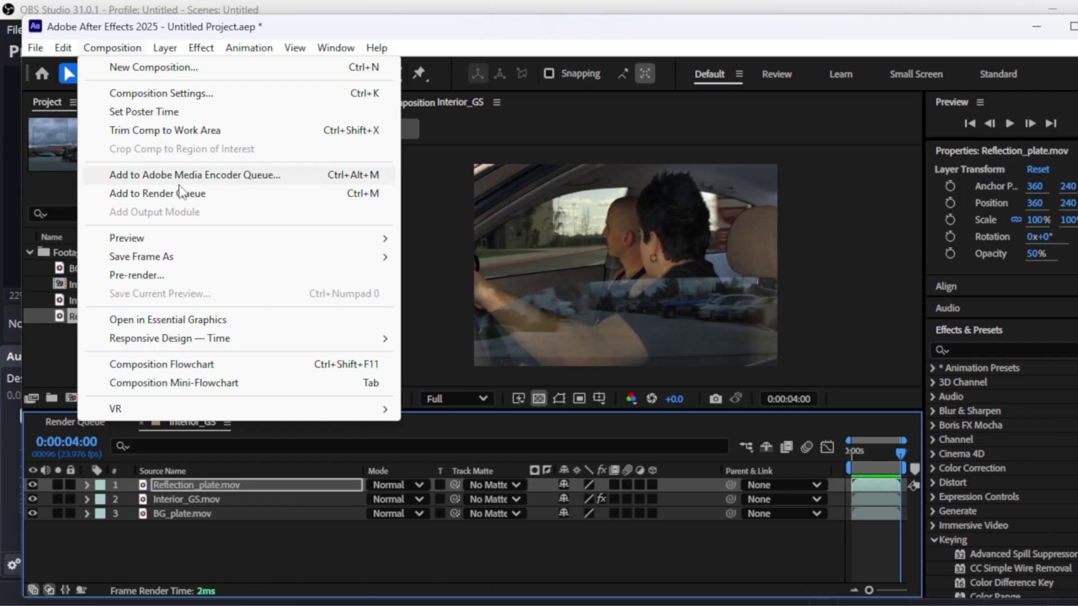
pyautogui.click(180, 193)
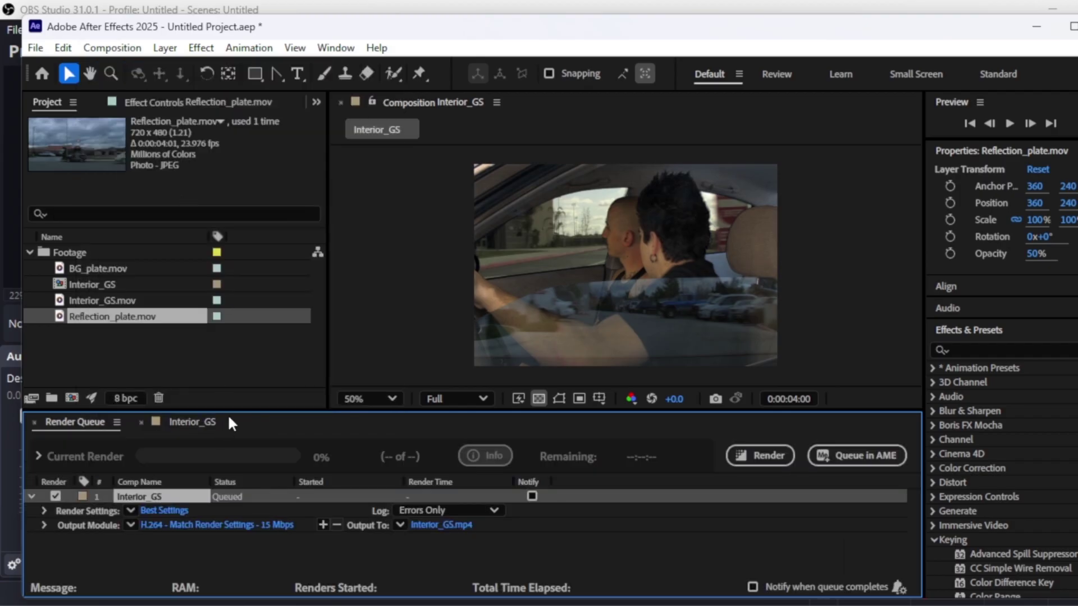
pyautogui.moveTo(240, 409); pyautogui.dragTo(241, 390)
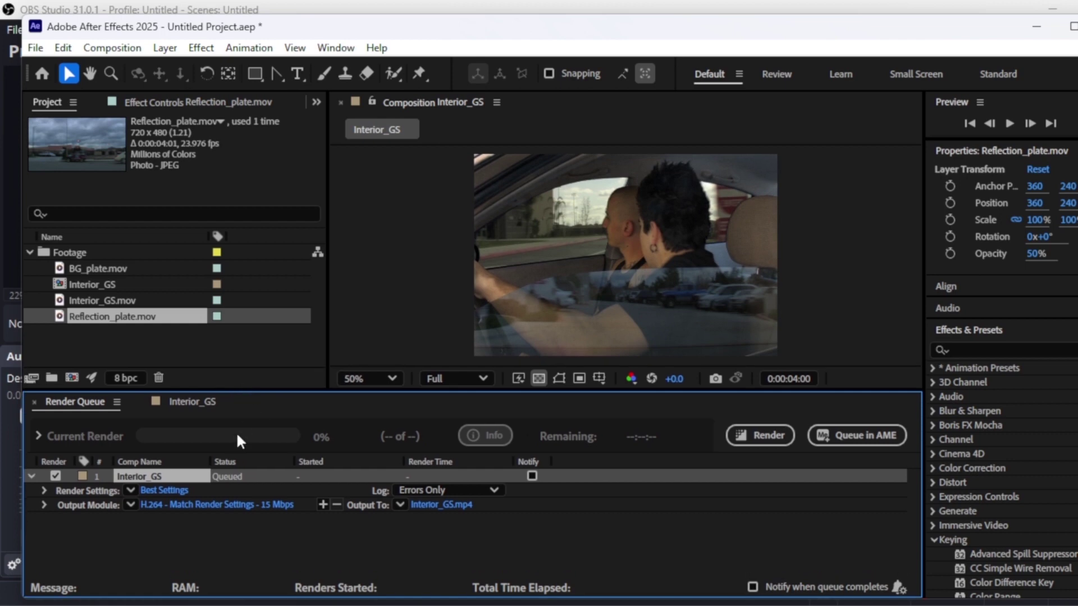
# Configure the render item's output module with the H.264 format
pyautogui.click(163, 503)
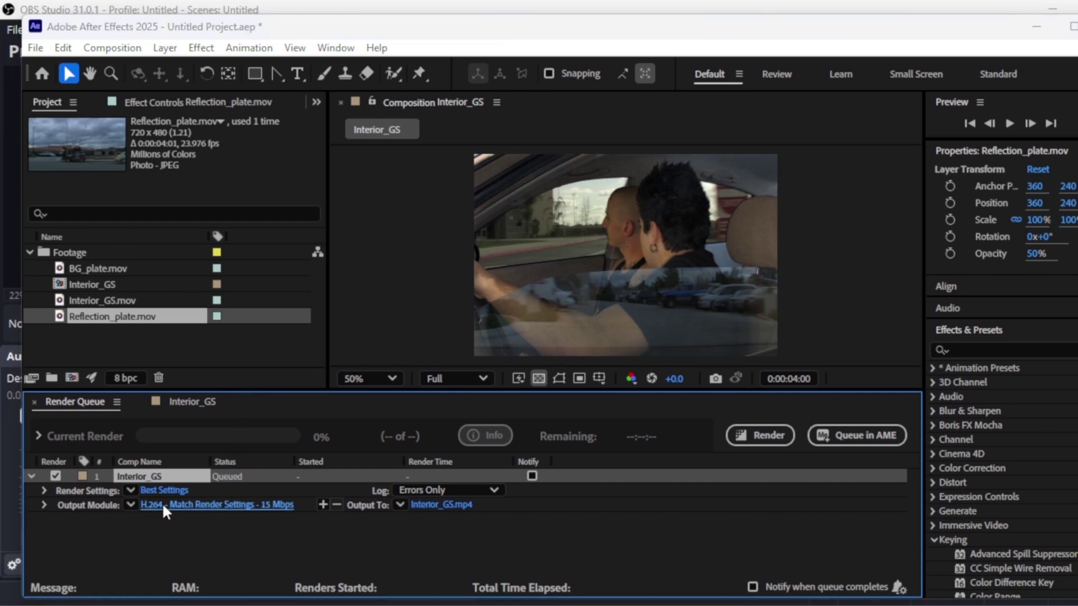
pyautogui.click(556, 190)
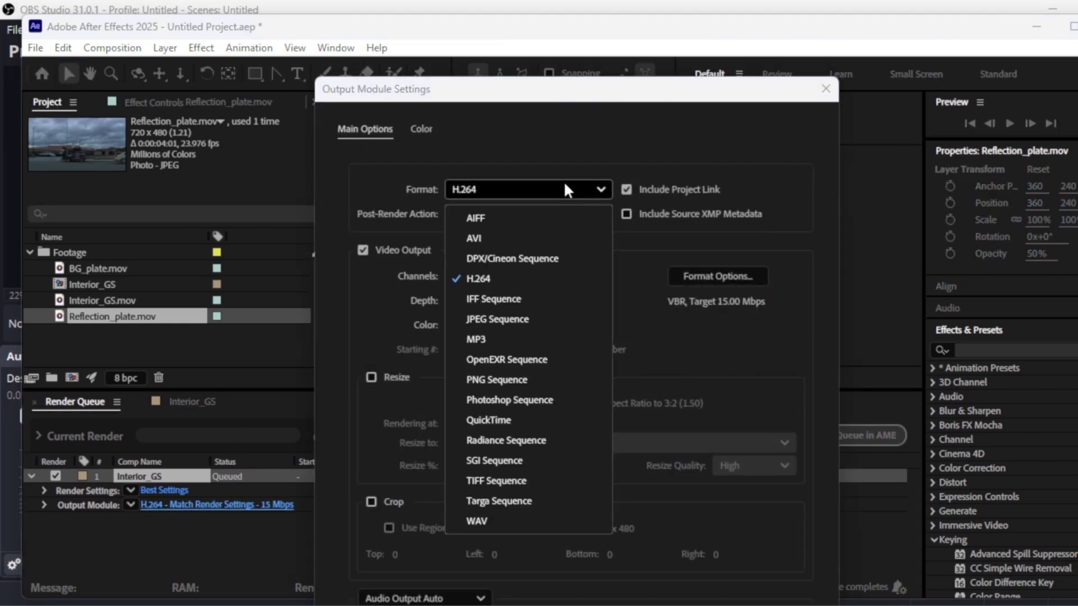
pyautogui.click(486, 278)
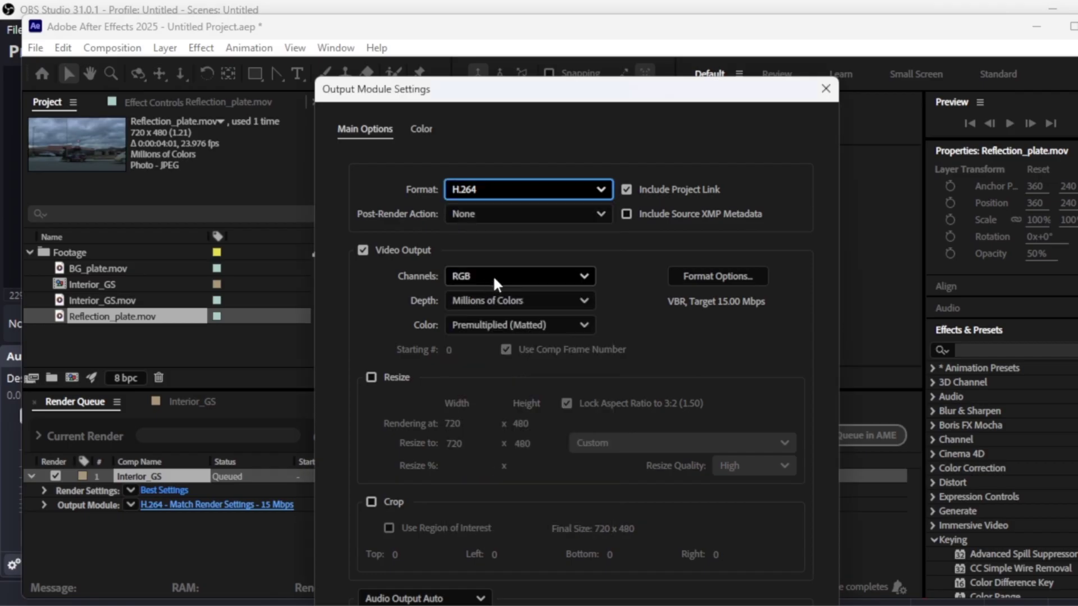
pyautogui.moveTo(717, 82); pyautogui.dragTo(712, 3)
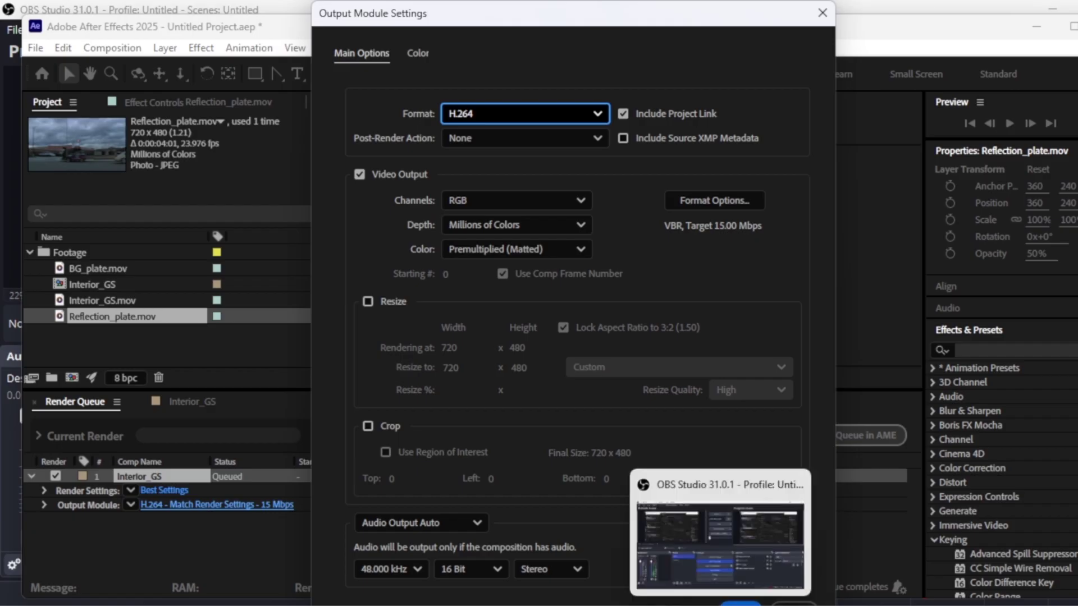
pyautogui.click(739, 601)
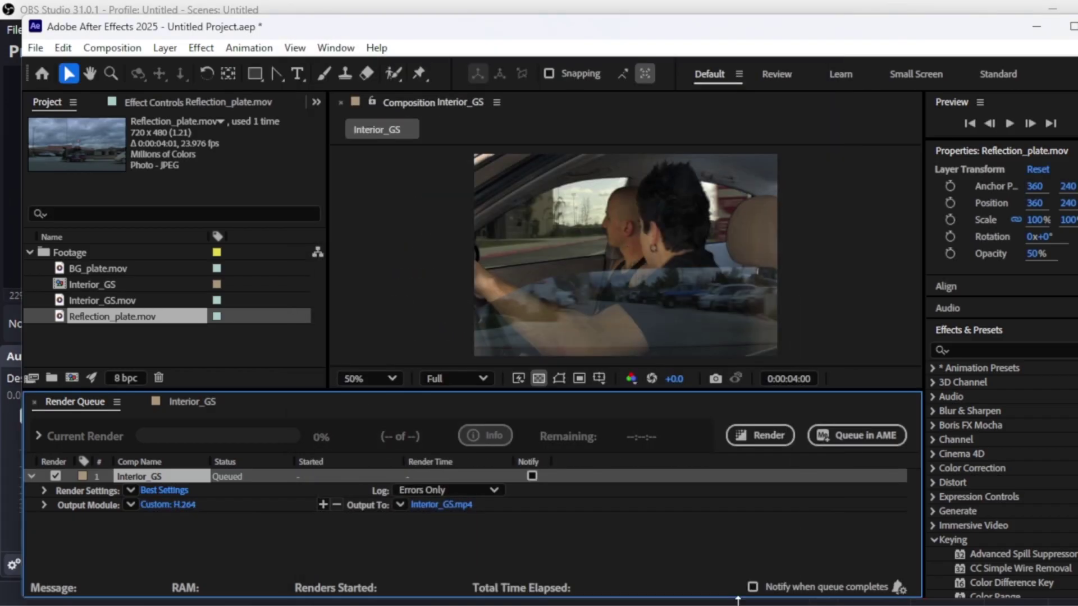
# Name the output movie "keylight 1.2 final resul cruising"
pyautogui.click(431, 505)
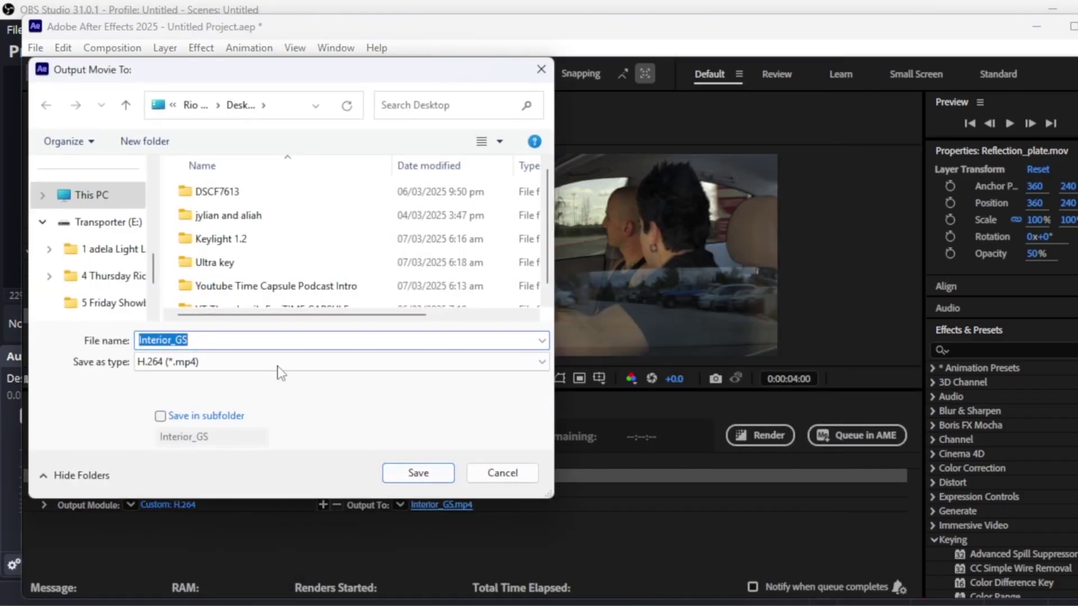
pyautogui.click(269, 337)
pyautogui.press('BackSpace')
pyautogui.press('BackSpace')
pyautogui.press('BackSpace')
pyautogui.press('BackSpace')
pyautogui.press('BackSpace')
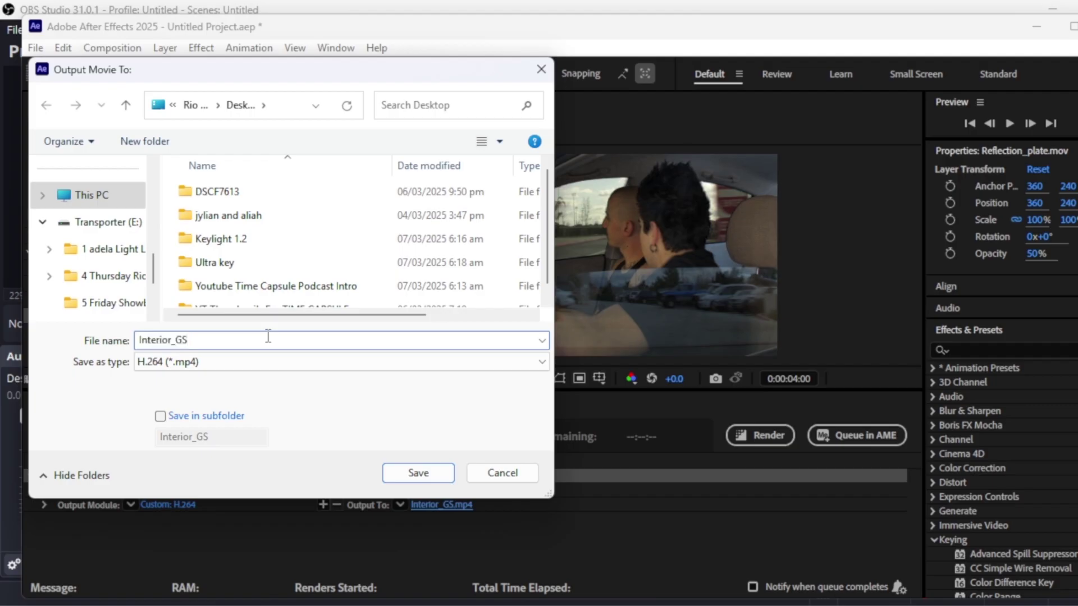
pyautogui.press('BackSpace')
pyautogui.press('BackSpace')
pyautogui.press('BackSpace')
pyautogui.press('BackSpace')
pyautogui.press('BackSpace')
pyautogui.press('BackSpace')
pyautogui.write('keyl')
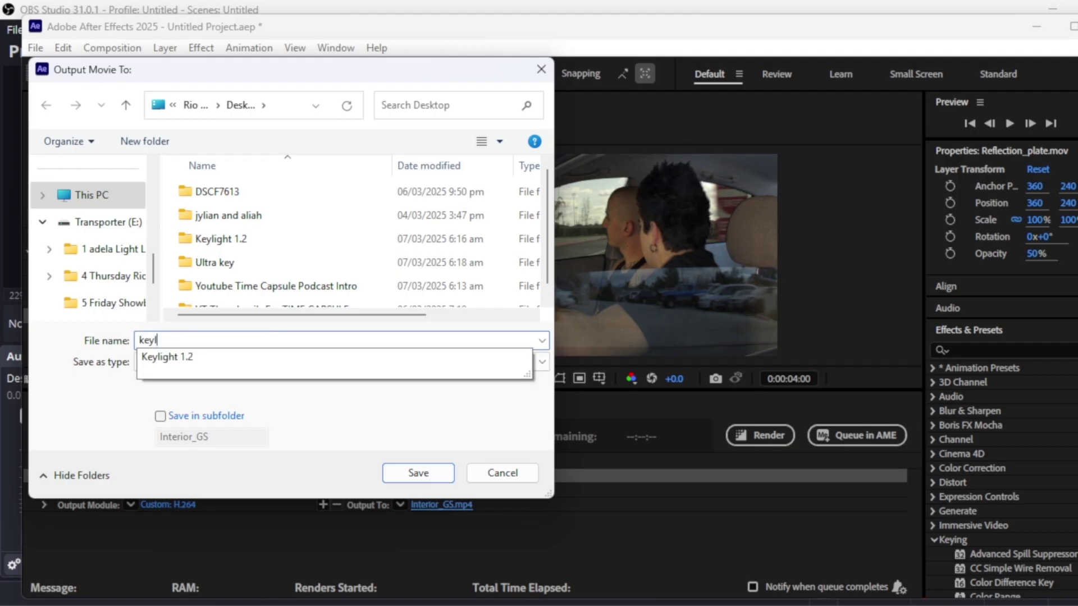
pyautogui.write('ight 1.2')
pyautogui.click(269, 337)
pyautogui.write('final resul cruising')
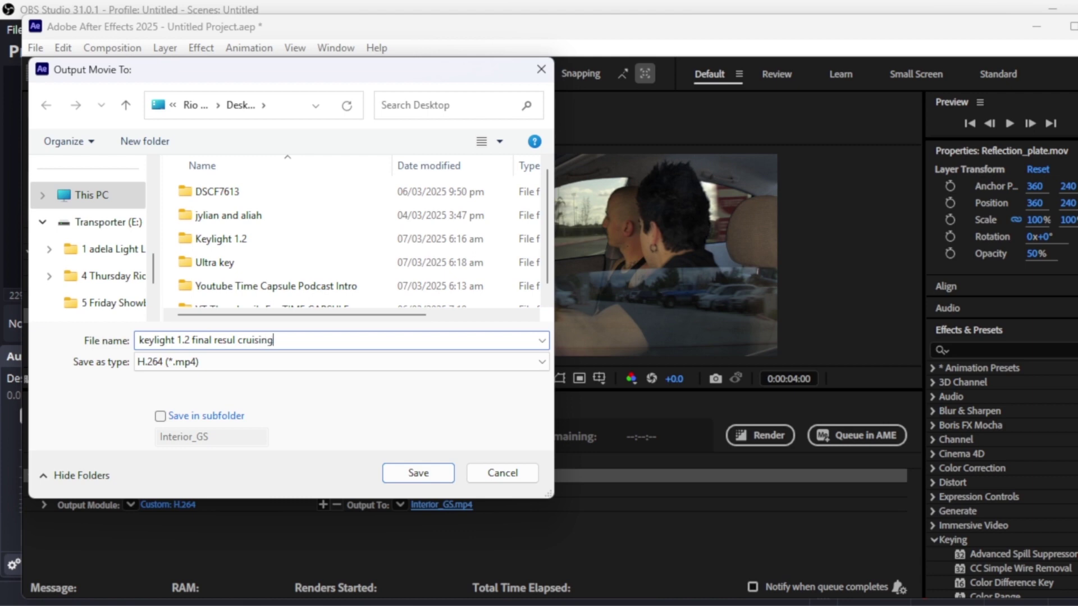
# Create a folder named "export" inside the Keylight 1.2 folder for the output movie
pyautogui.doubleClick(272, 241)
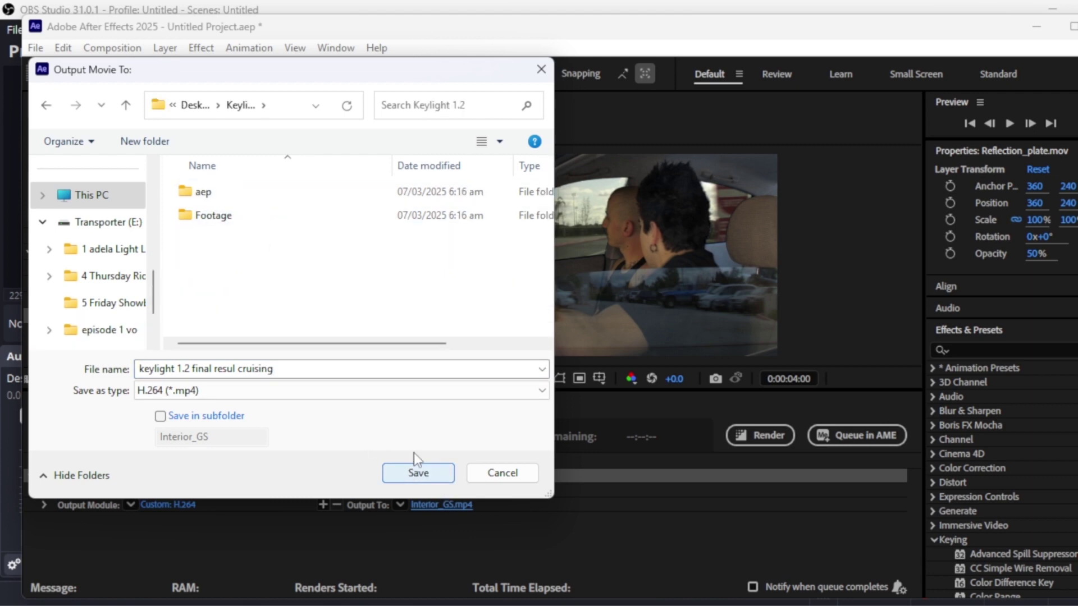
pyautogui.rightClick(254, 241)
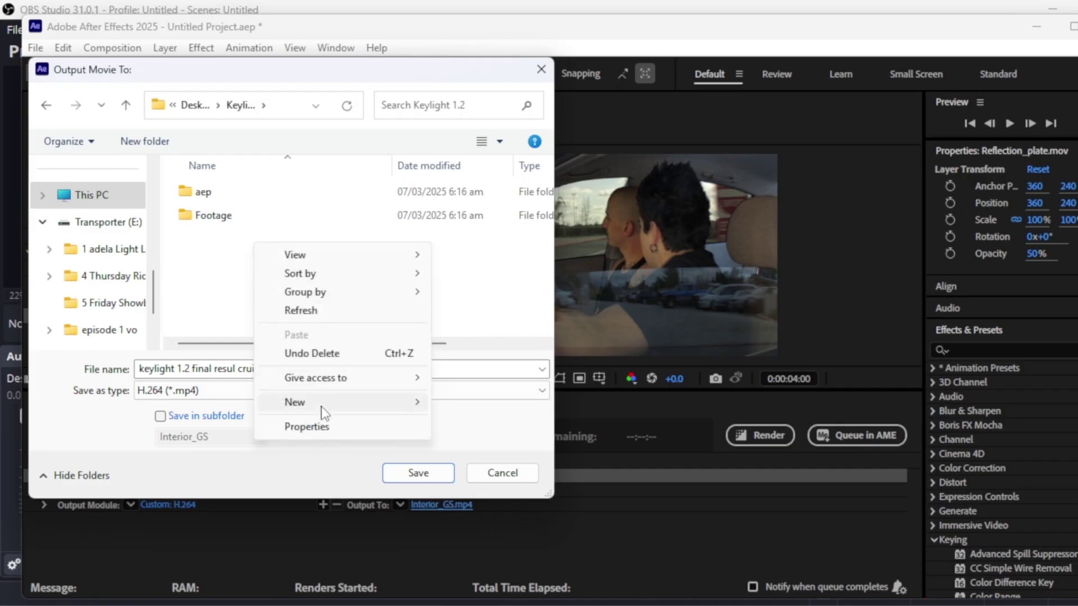
pyautogui.moveTo(321, 406)
pyautogui.click(494, 402)
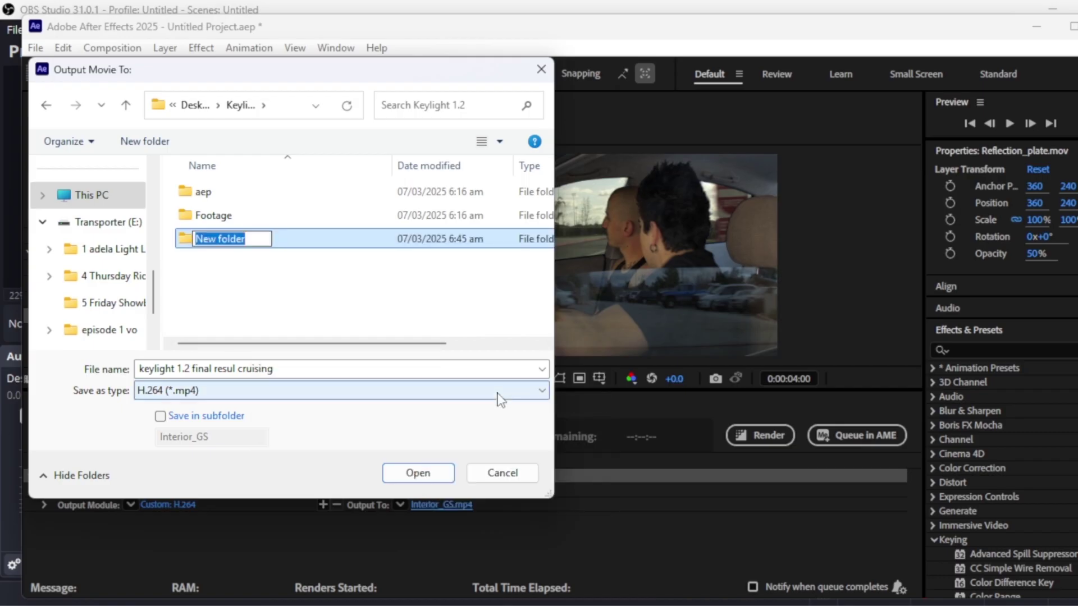
pyautogui.press('BackSpace')
pyautogui.write('export')
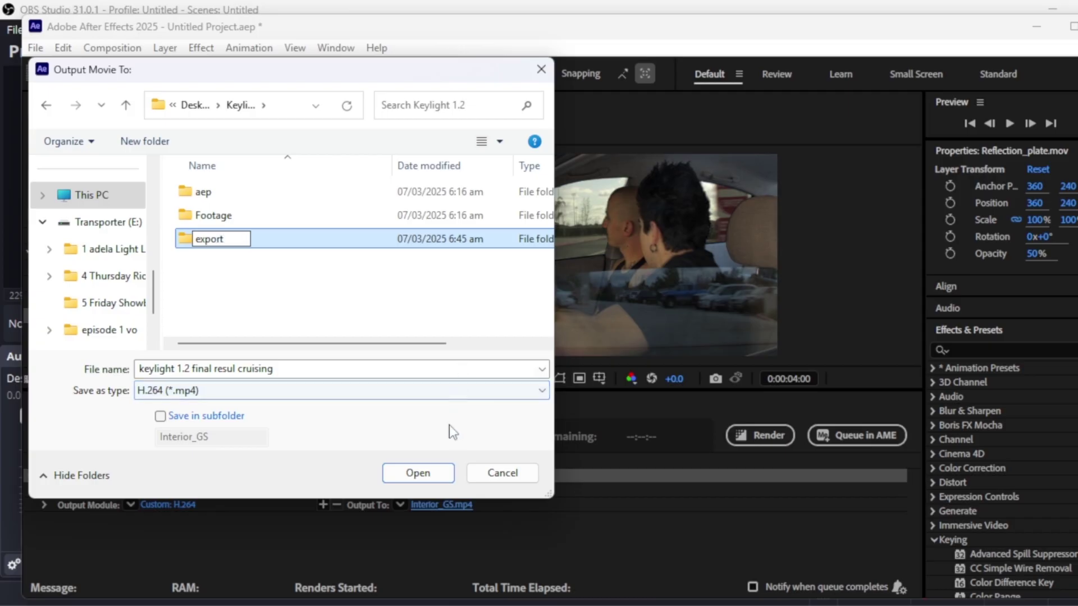
# Save the output movie in the export folder and start the render
pyautogui.click(446, 474)
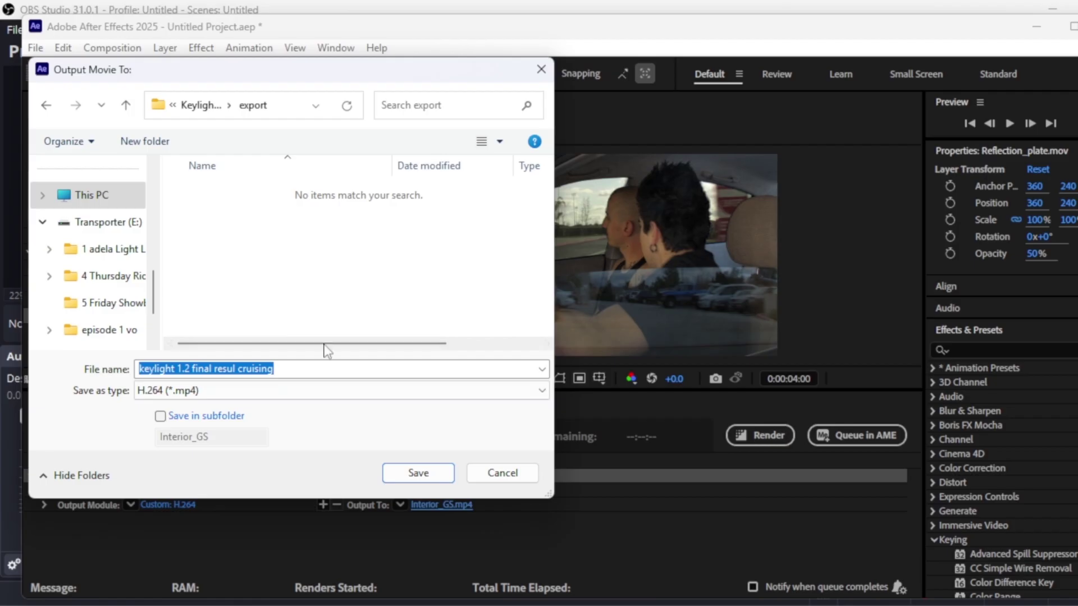
pyautogui.click(419, 474)
pyautogui.click(760, 436)
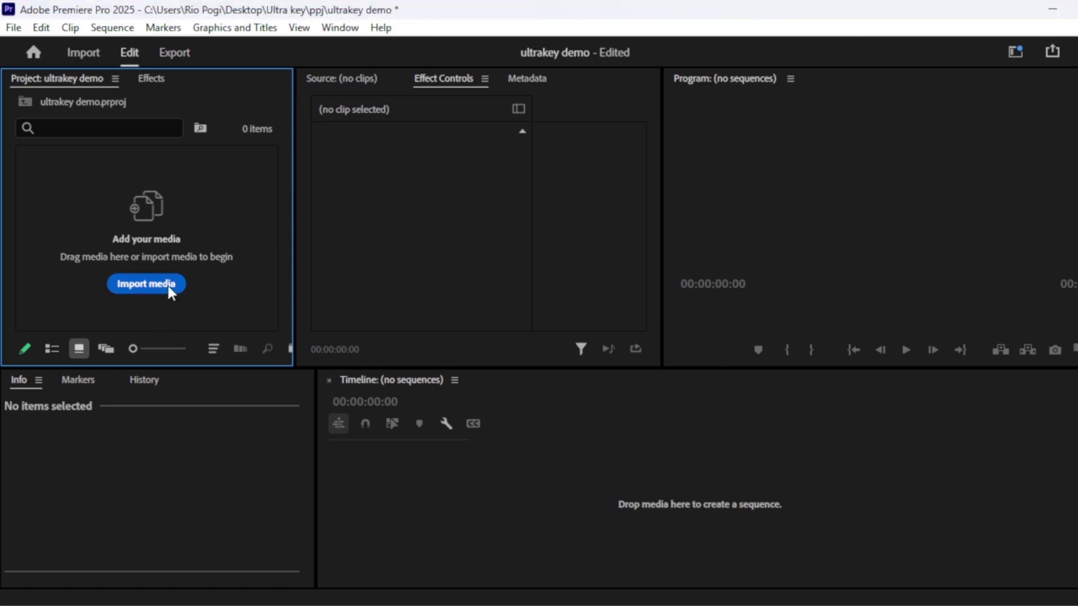
# In Premiere Pro, import the Green_screen_clean clip from the Ultra key folder into the ultrakey demo project
pyautogui.click(168, 285)
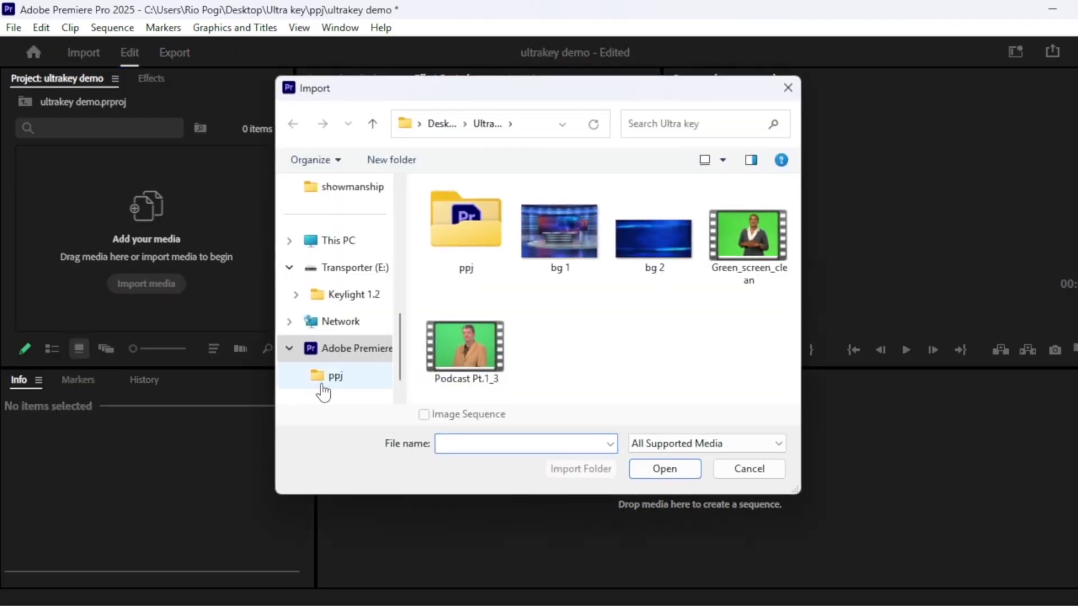
pyautogui.click(741, 251)
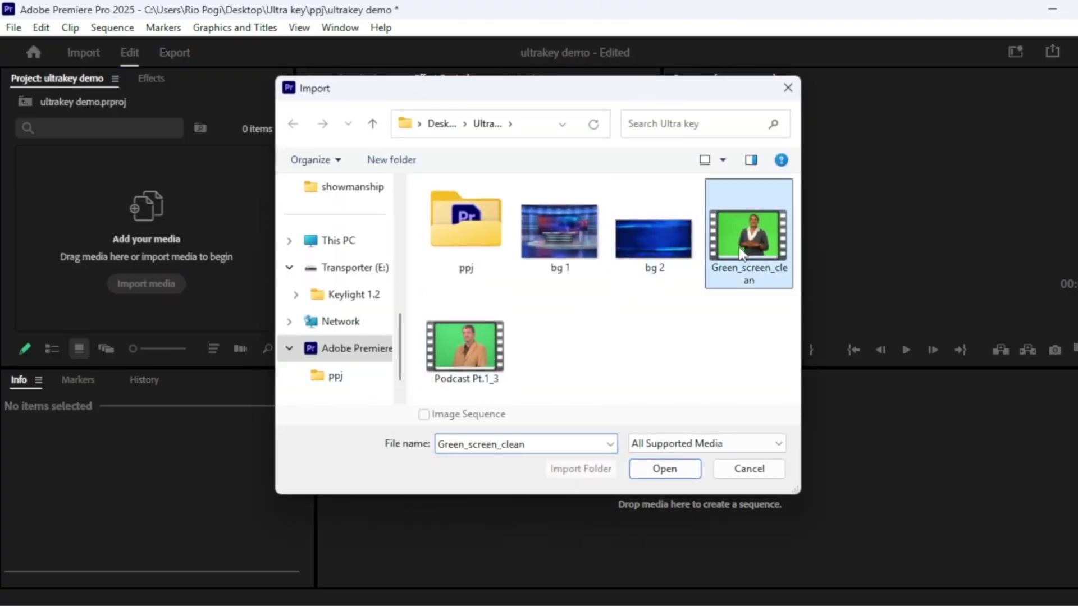
pyautogui.click(694, 466)
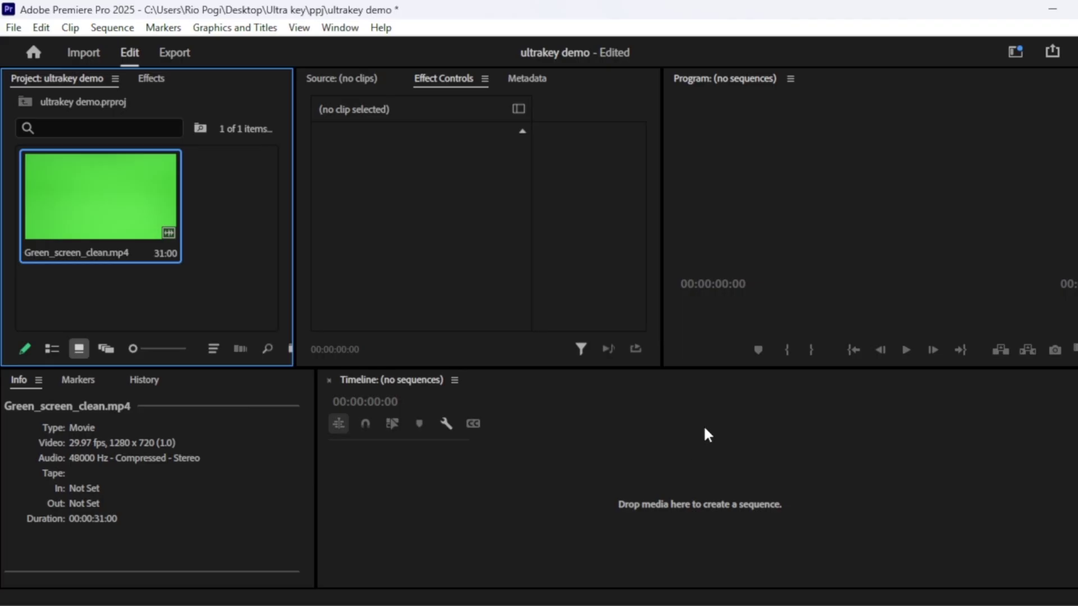
# Create a sequence from Green_screen_clean.mp4 and move its playhead to 00:00:05:00
pyautogui.doubleClick(113, 202)
pyautogui.moveTo(511, 305)
pyautogui.mouseDown()
pyautogui.moveTo(296, 303)
pyautogui.moveTo(513, 305)
pyautogui.mouseUp()
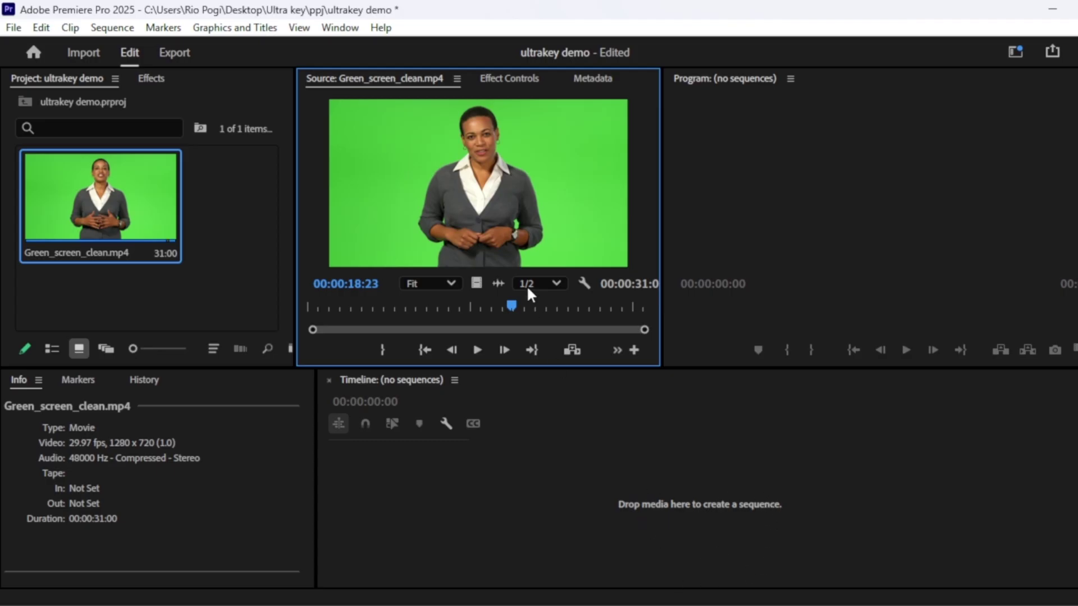
pyautogui.moveTo(466, 174); pyautogui.dragTo(665, 503)
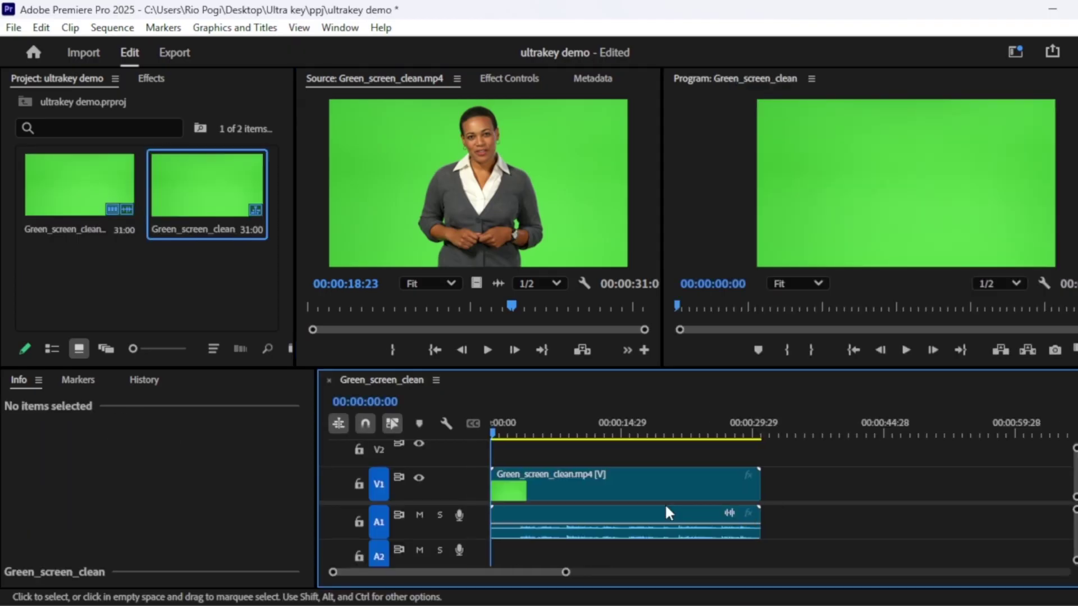
pyautogui.moveTo(504, 438); pyautogui.dragTo(535, 433)
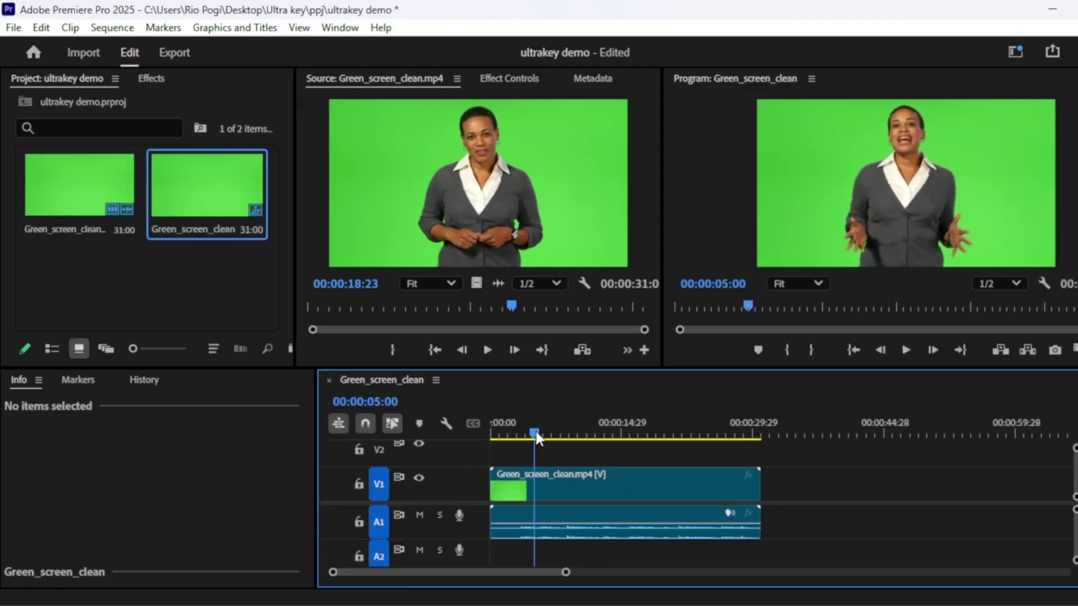
# Apply the Ultra Key effect from the Keying video effects to the Green_screen_clean.mp4 clip on track V1
pyautogui.click(156, 78)
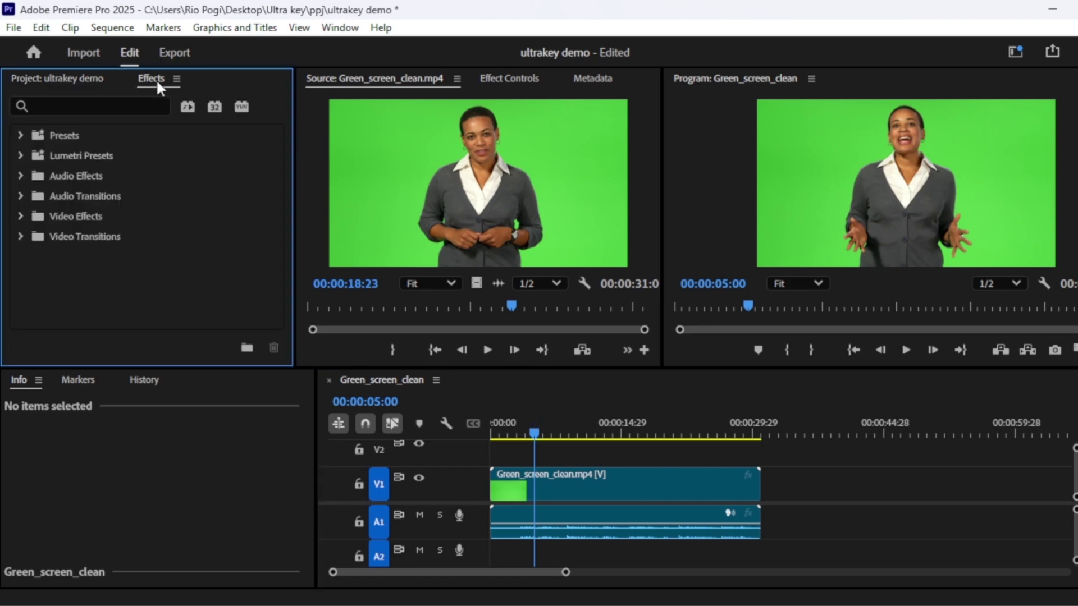
pyautogui.click(21, 215)
pyautogui.scroll(-3, 53, 247)
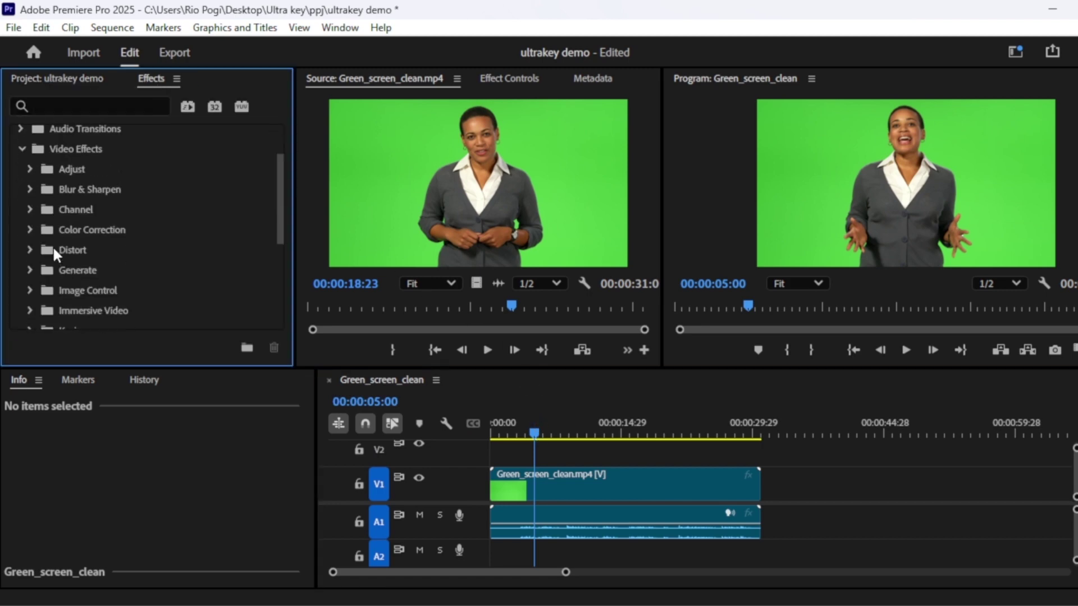
pyautogui.scroll(-3, 54, 250)
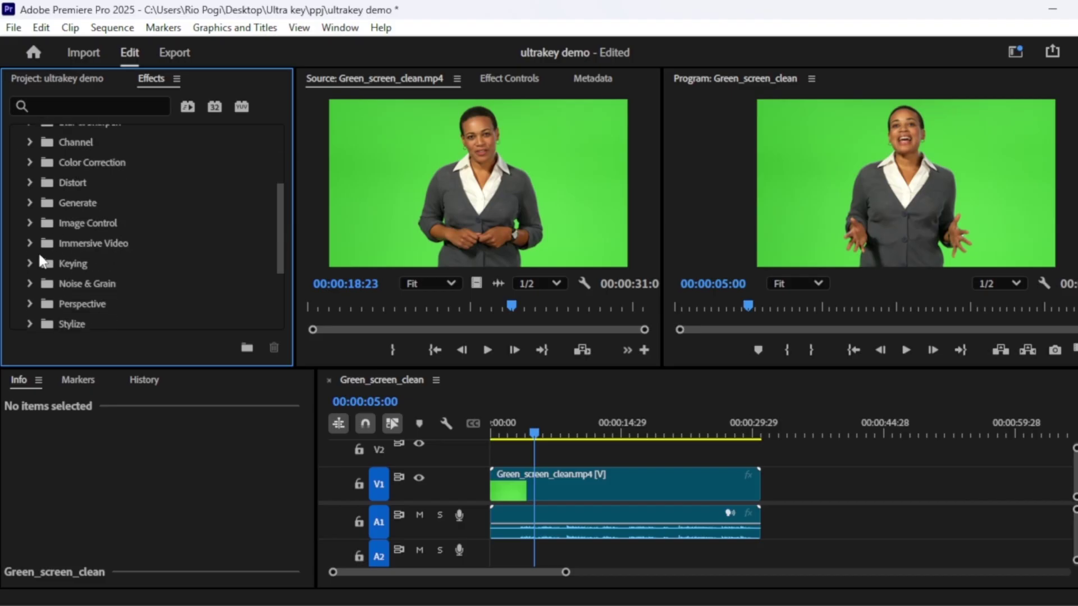
pyautogui.click(29, 264)
pyautogui.scroll(-2, 49, 237)
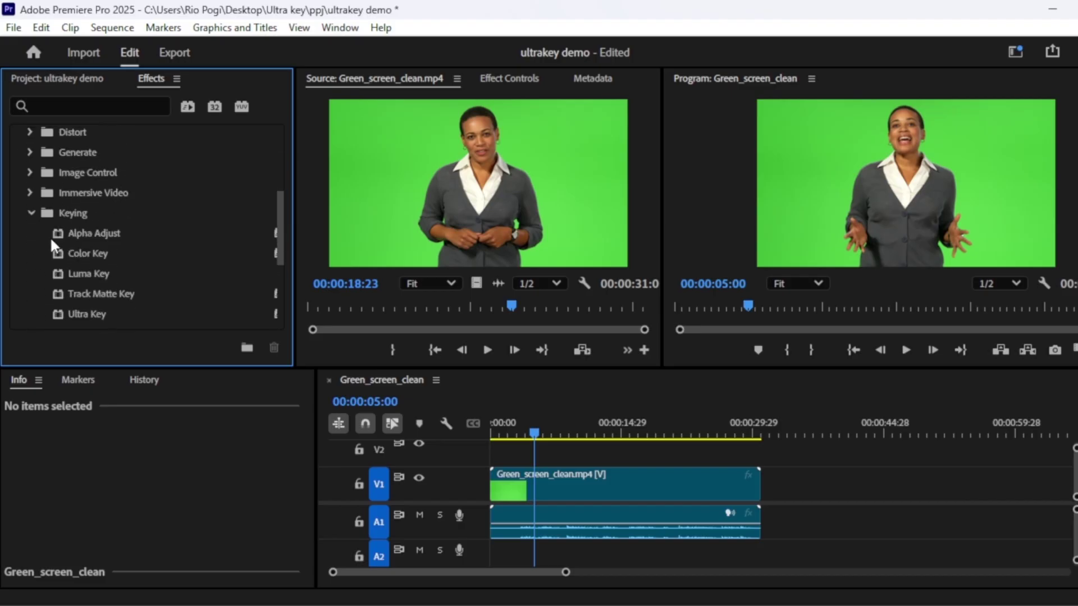
pyautogui.scroll(-1, 119, 246)
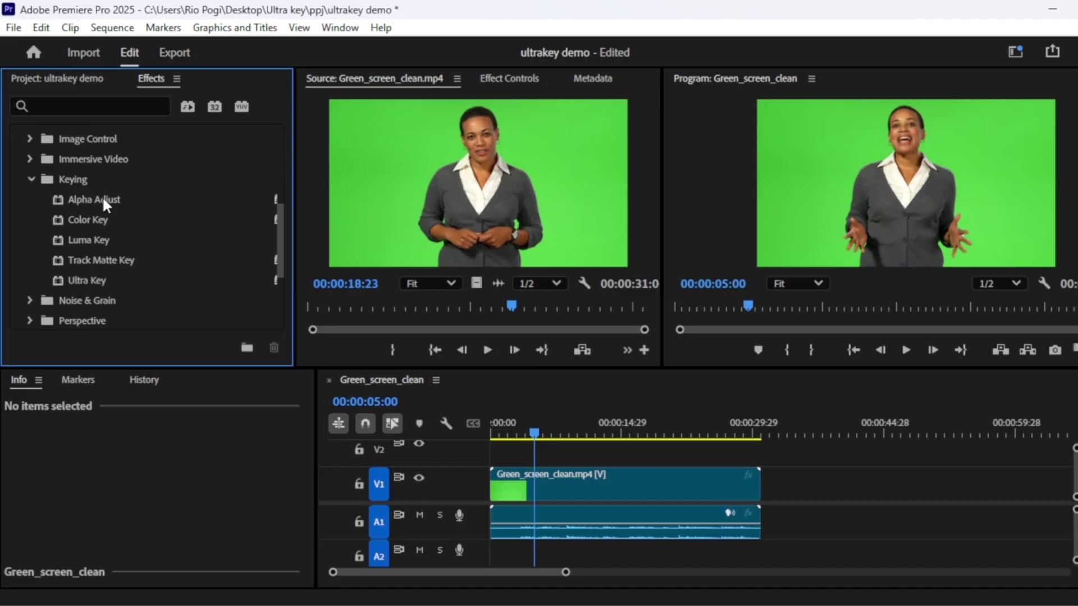
pyautogui.click(77, 174)
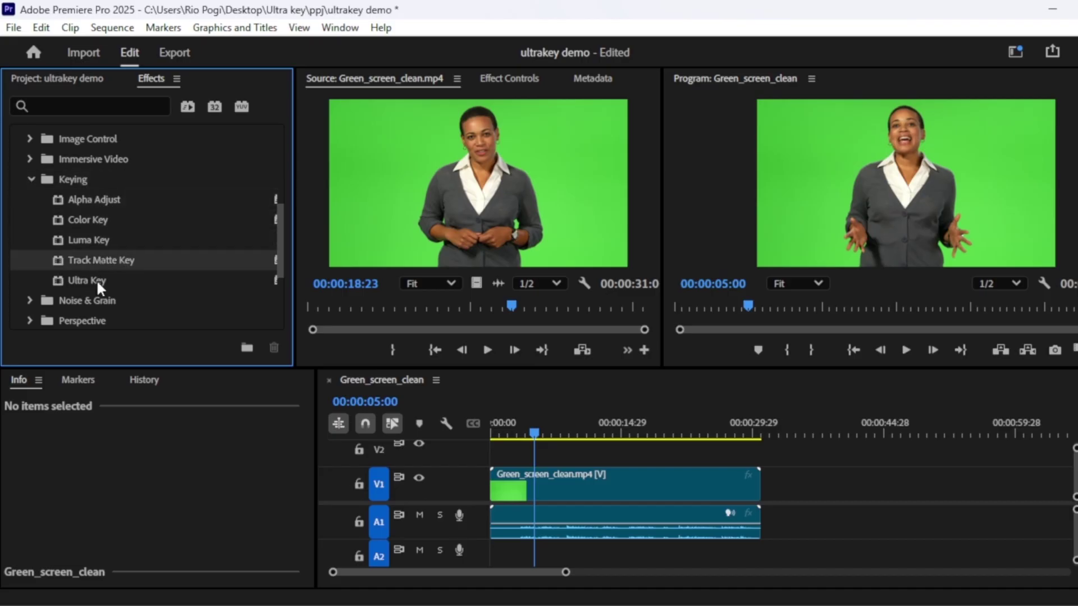
pyautogui.moveTo(89, 282); pyautogui.dragTo(510, 486)
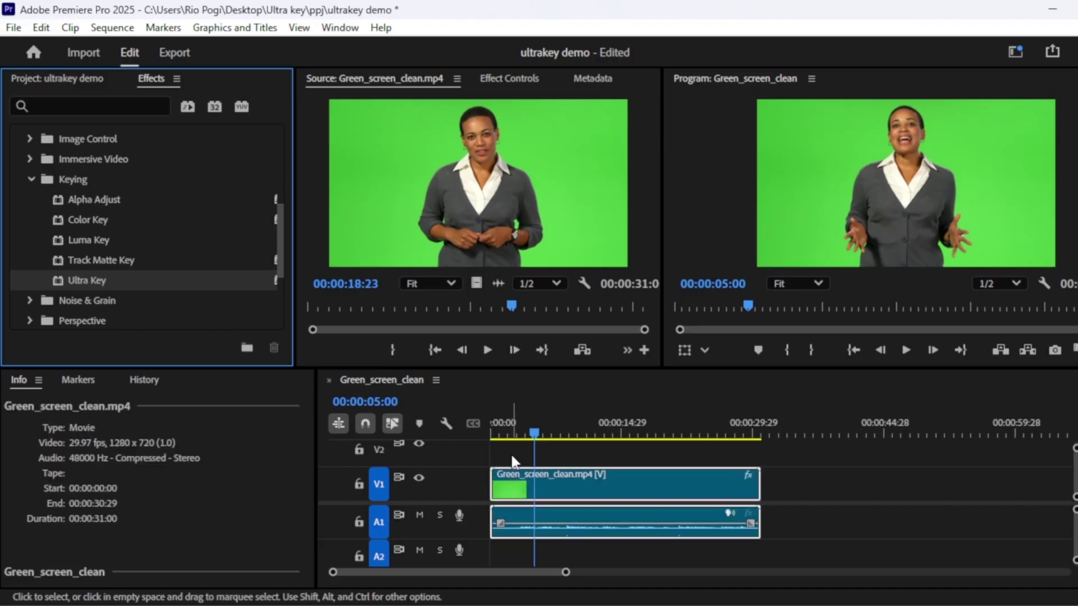
# Sample the green backdrop as Ultra Key's Key Color, keeping the Output on Composite, and check the key at 00:00:09:13
pyautogui.click(523, 83)
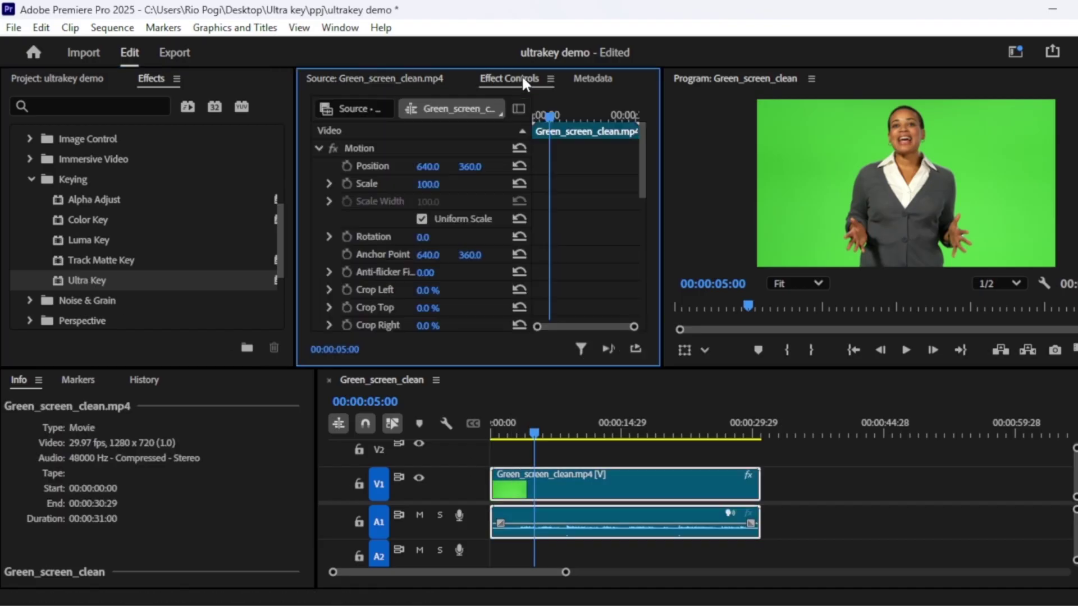
pyautogui.click(584, 483)
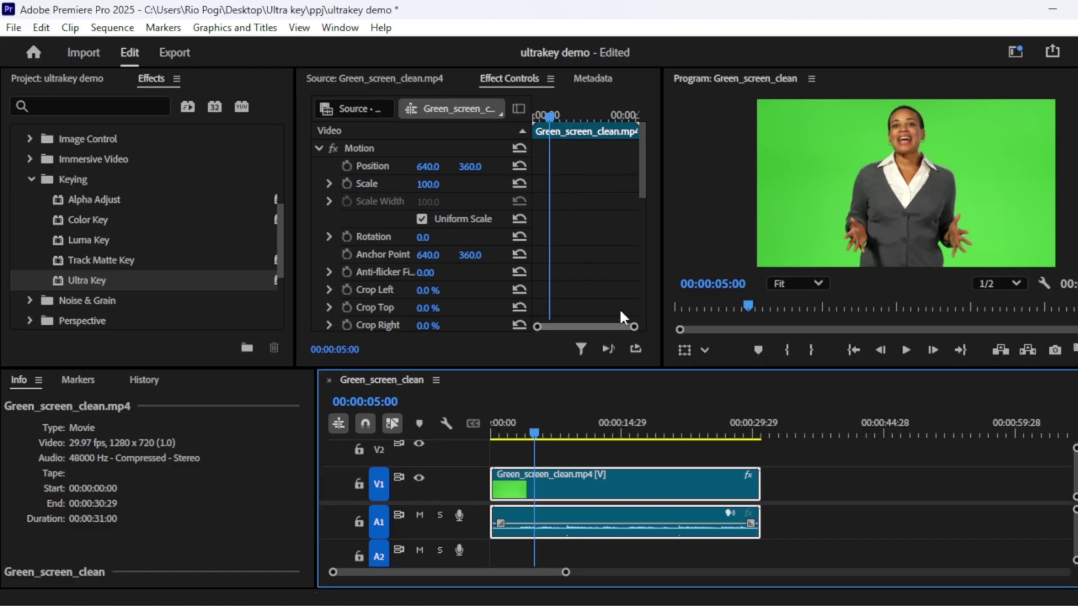
pyautogui.moveTo(645, 157); pyautogui.dragTo(653, 240)
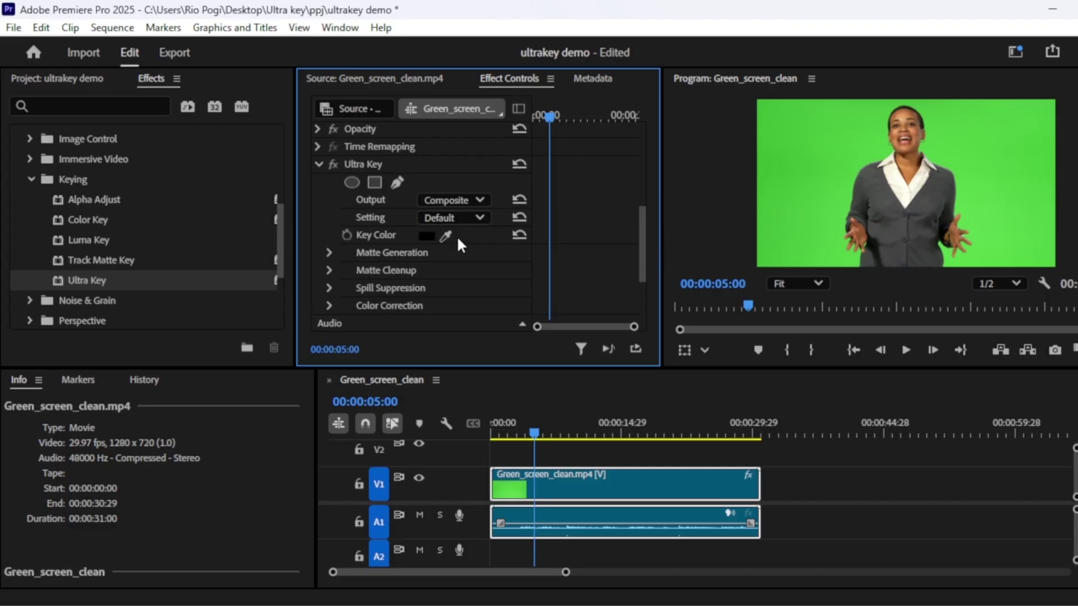
pyautogui.click(474, 200)
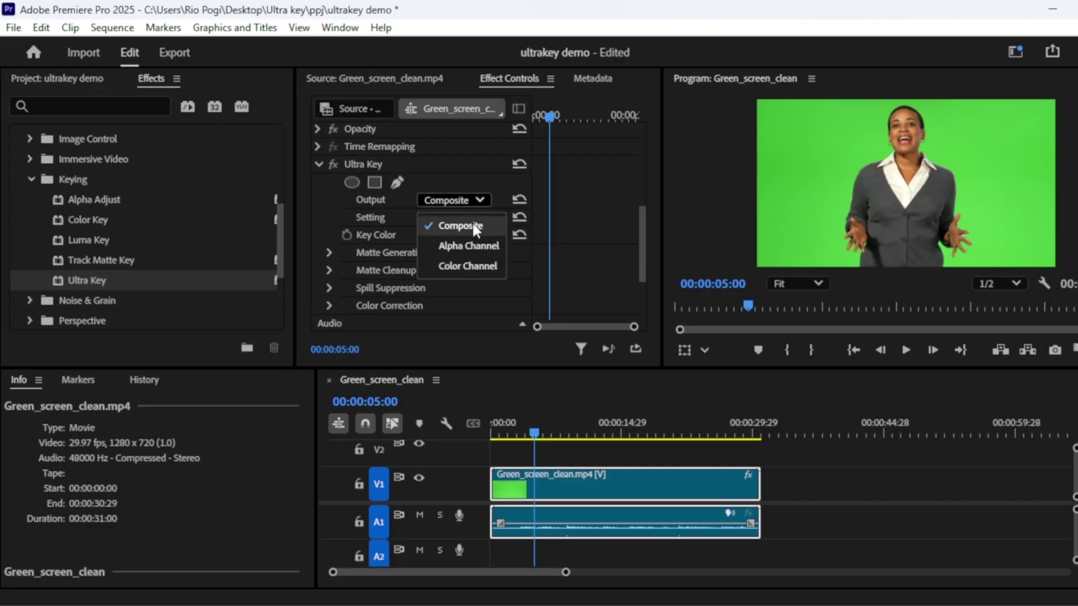
pyautogui.click(472, 223)
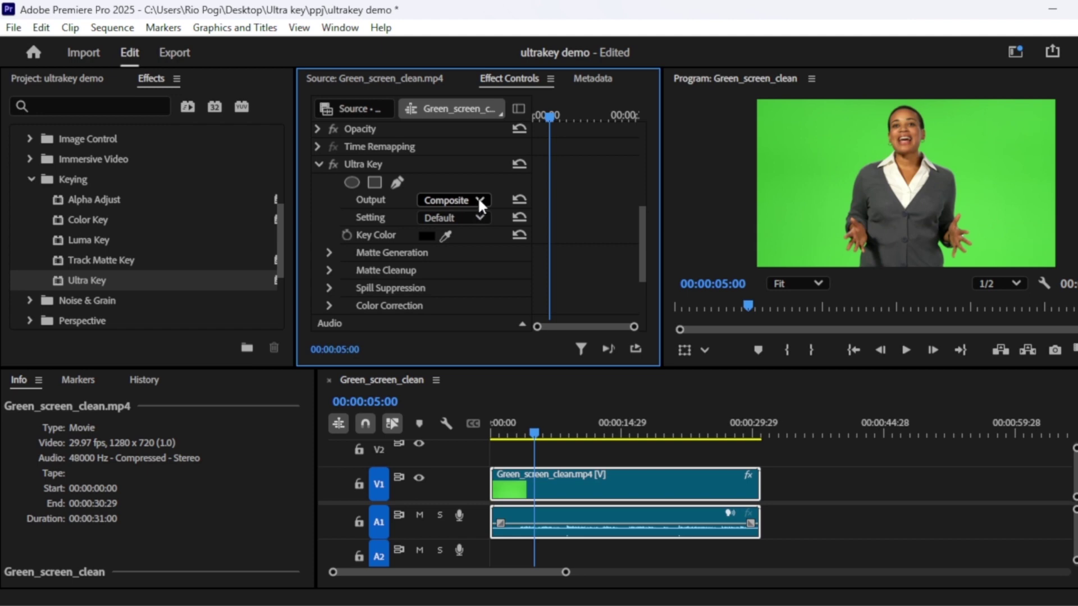
pyautogui.moveTo(445, 235); pyautogui.dragTo(833, 181)
pyautogui.moveTo(601, 421); pyautogui.dragTo(575, 428)
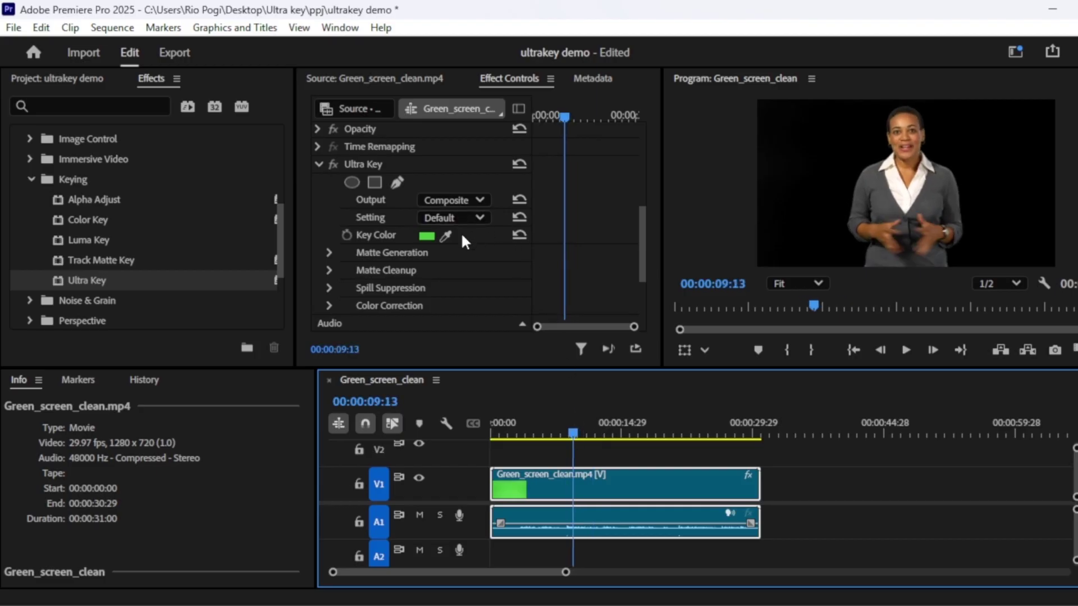
# Set the Ultra Key Output to Alpha Channel and raise the Matte Generation Pedestal to 32
pyautogui.click(480, 199)
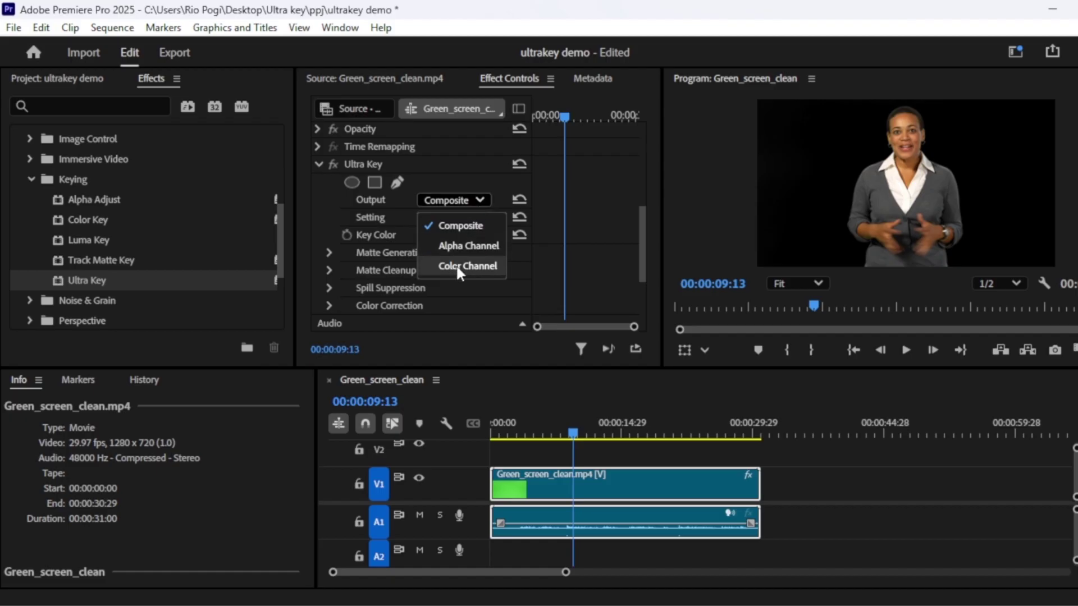
pyautogui.click(467, 246)
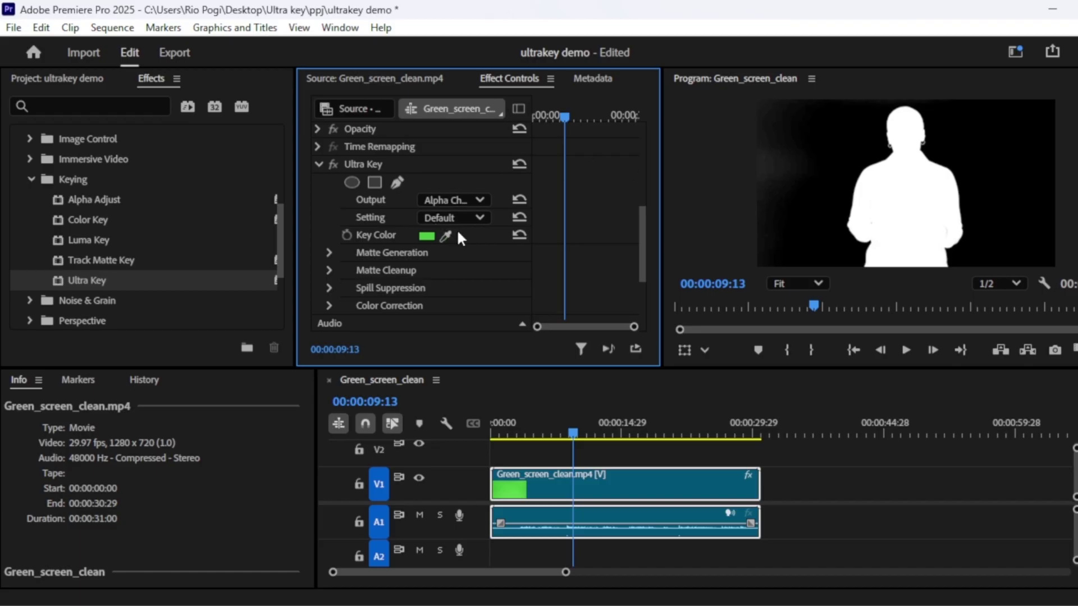
pyautogui.click(329, 271)
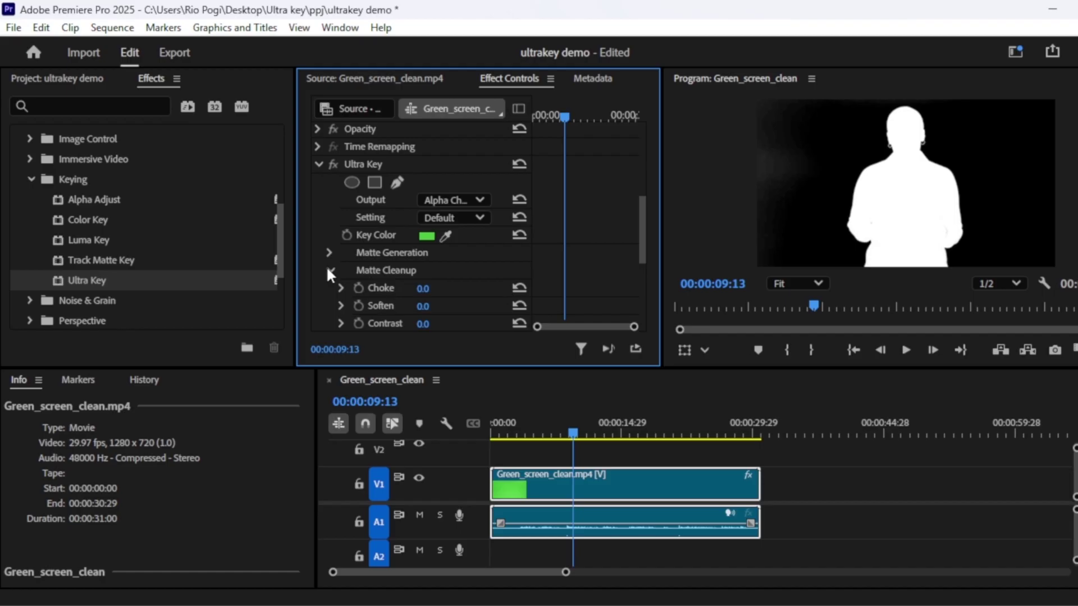
pyautogui.click(329, 270)
pyautogui.click(329, 254)
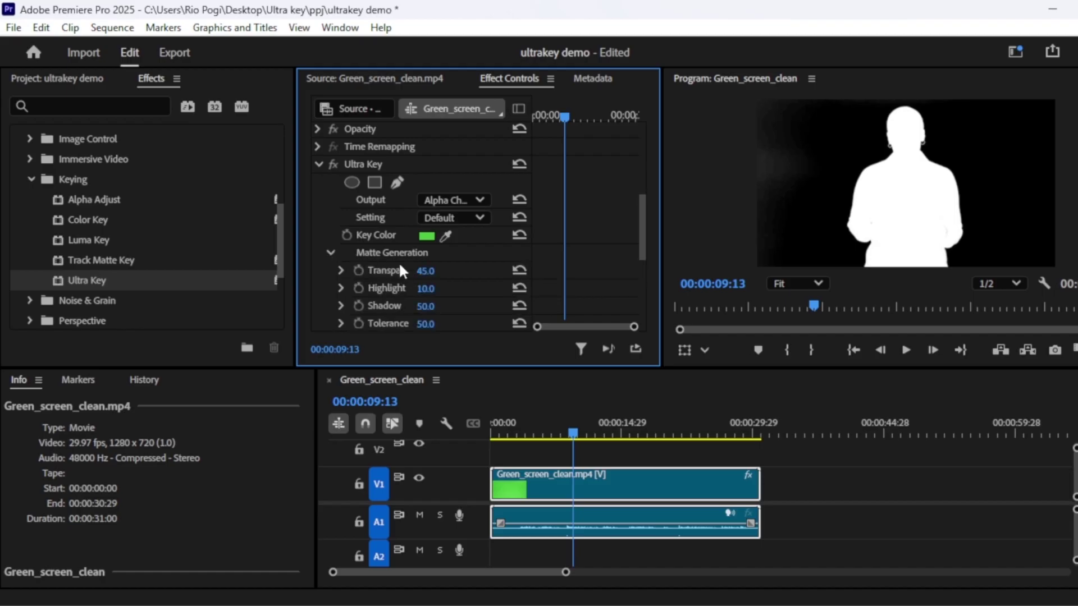
pyautogui.scroll(-1, 413, 269)
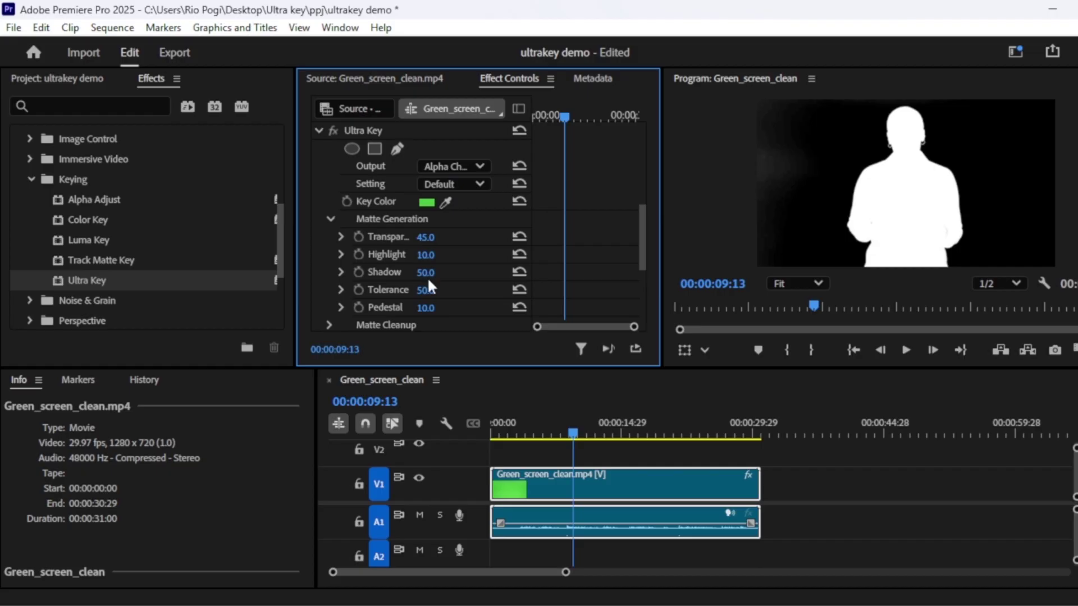
pyautogui.click(426, 308)
pyautogui.write('0')
pyautogui.press('Return')
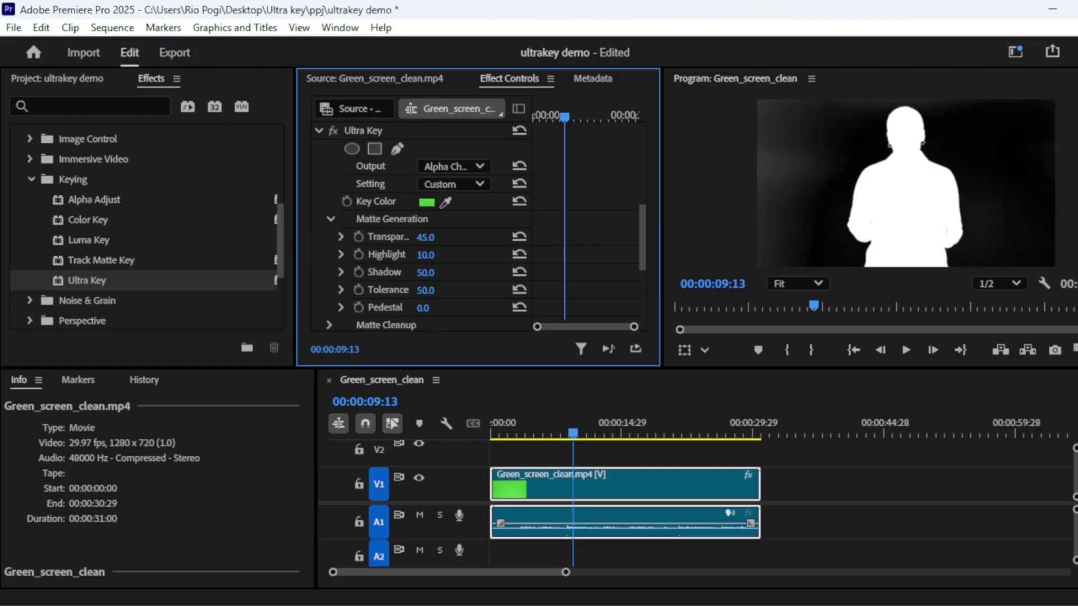
pyautogui.moveTo(423, 307); pyautogui.dragTo(441, 307)
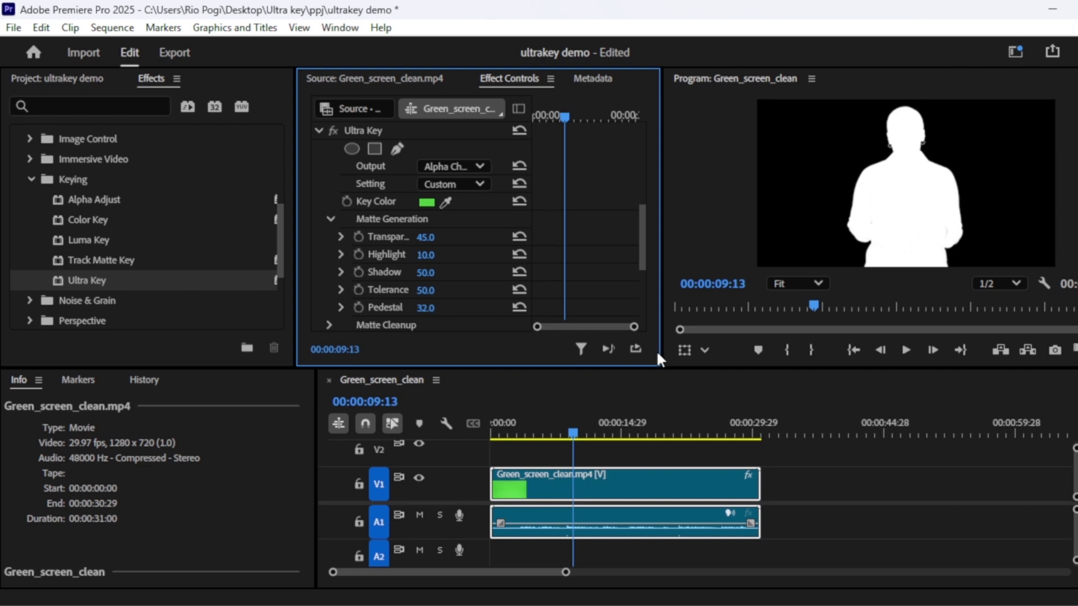
# Set the Ultra Key Output back to Composite and move the keyed clip's video up to track V2
pyautogui.click(474, 165)
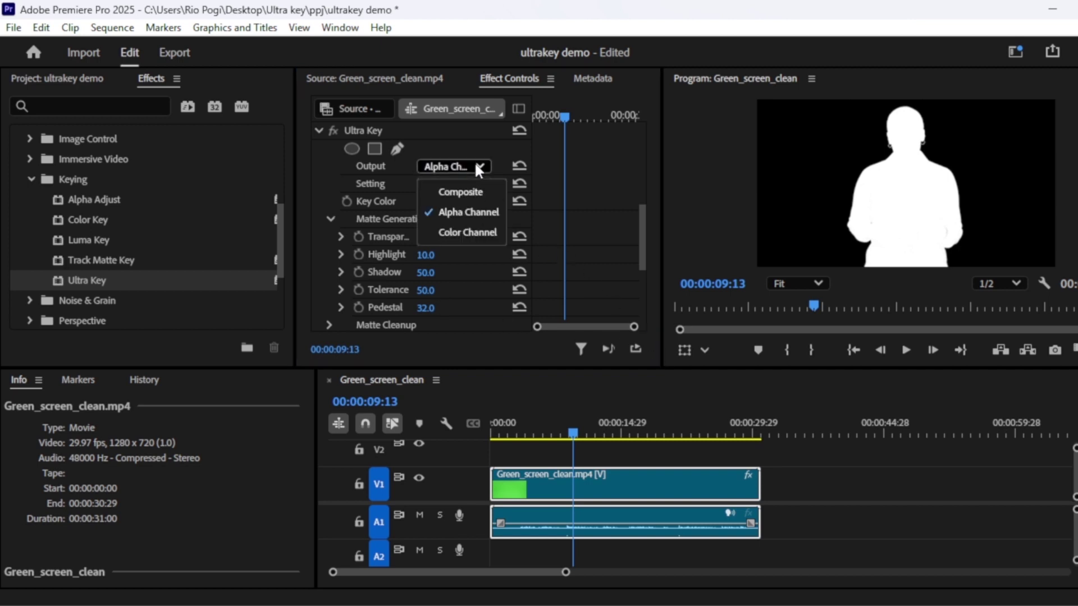
pyautogui.click(467, 194)
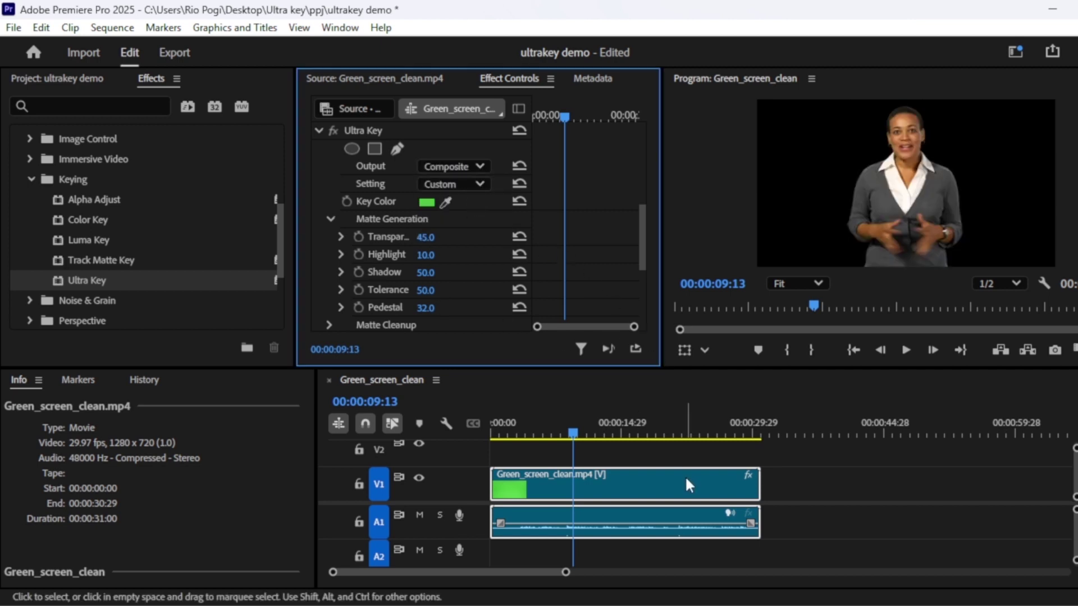
pyautogui.moveTo(610, 429); pyautogui.dragTo(659, 431)
pyautogui.moveTo(555, 474); pyautogui.dragTo(556, 446)
pyautogui.moveTo(659, 434); pyautogui.dragTo(531, 436)
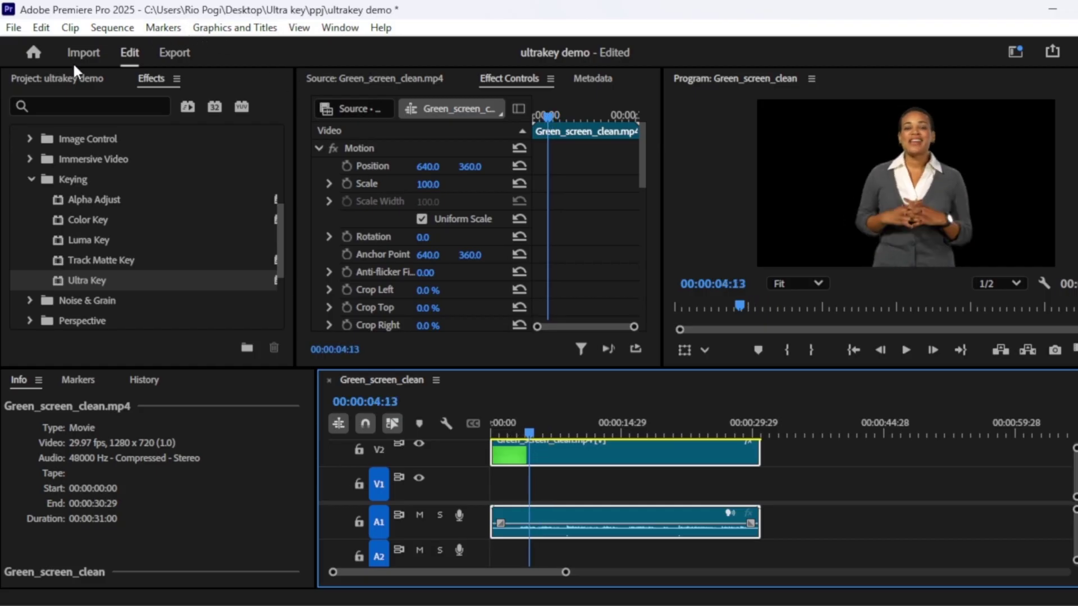
# Import the background image "bg 2" from the Ultra key folder into the project
pyautogui.click(58, 79)
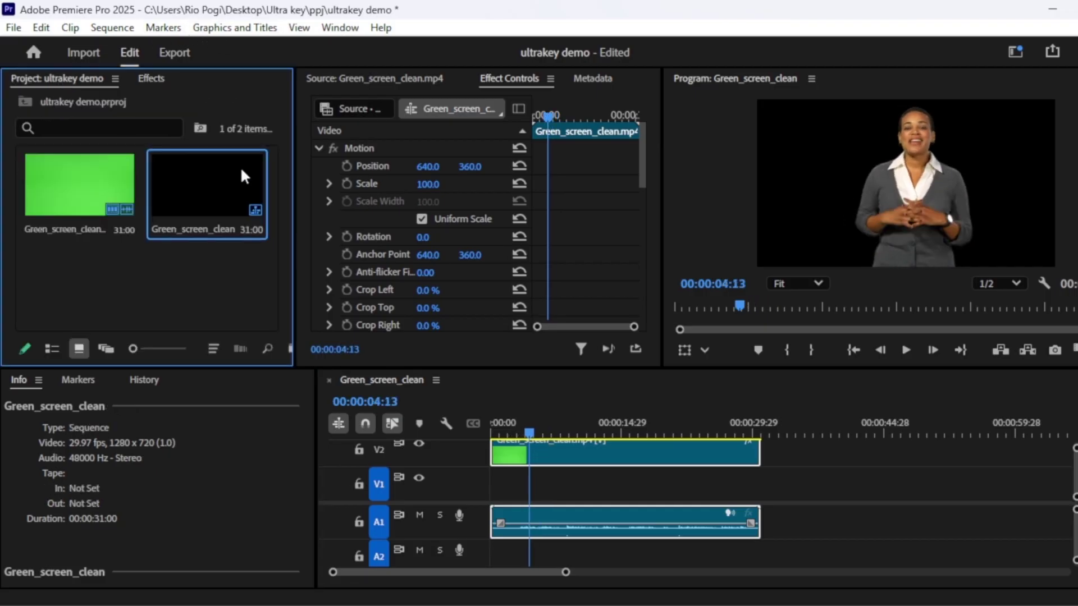
pyautogui.click(242, 280)
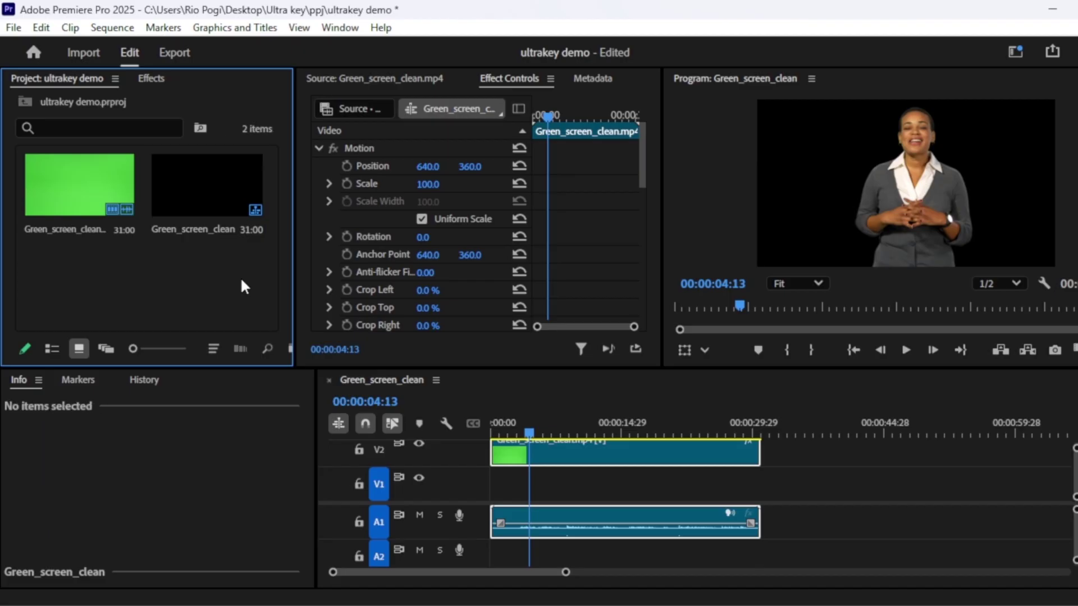
pyautogui.doubleClick(242, 280)
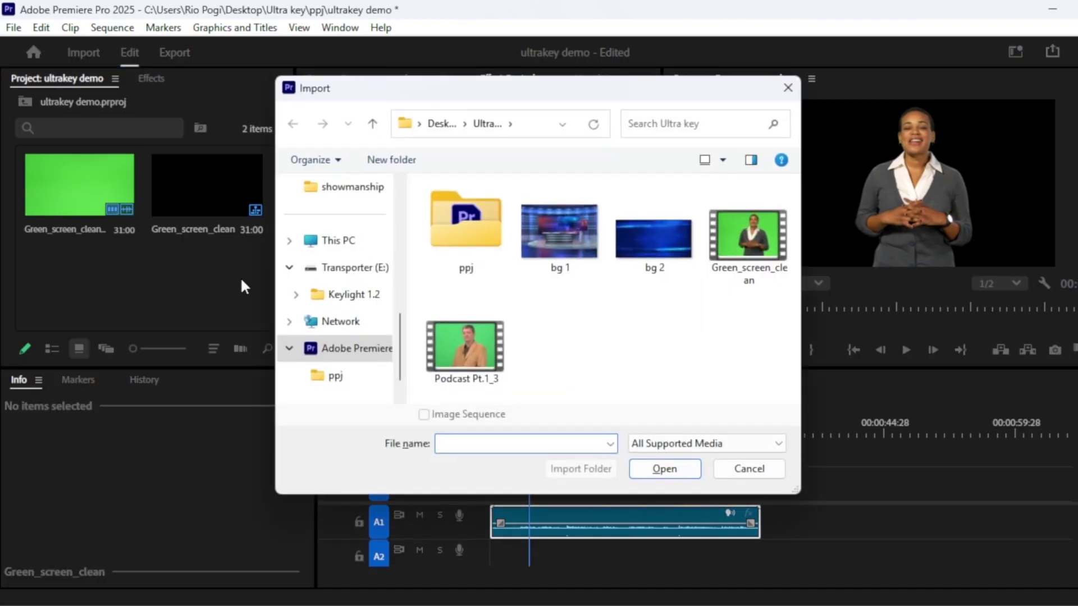
pyautogui.doubleClick(656, 254)
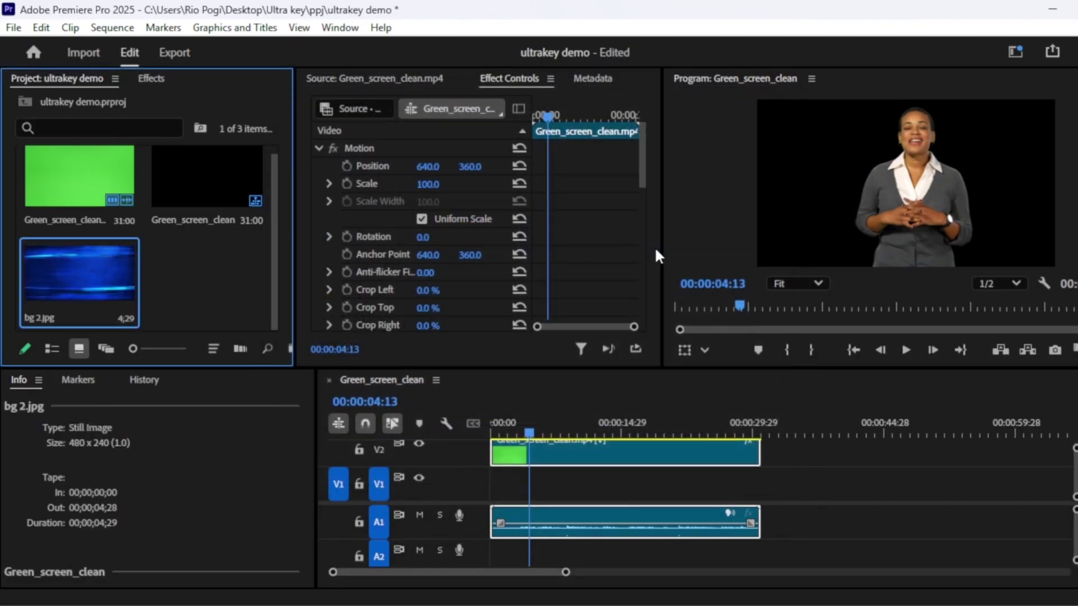
# Place bg 2.jpg on track V1 beneath the keyed clip, starting at about 00:00:02:29
pyautogui.moveTo(58, 283); pyautogui.dragTo(548, 476)
pyautogui.click(542, 490)
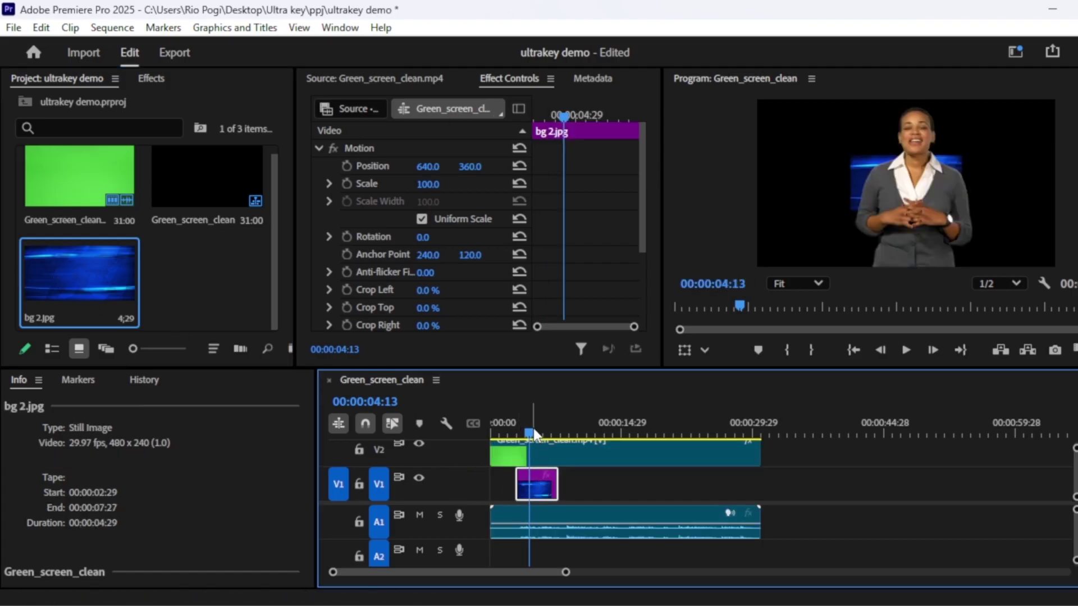
pyautogui.click(531, 430)
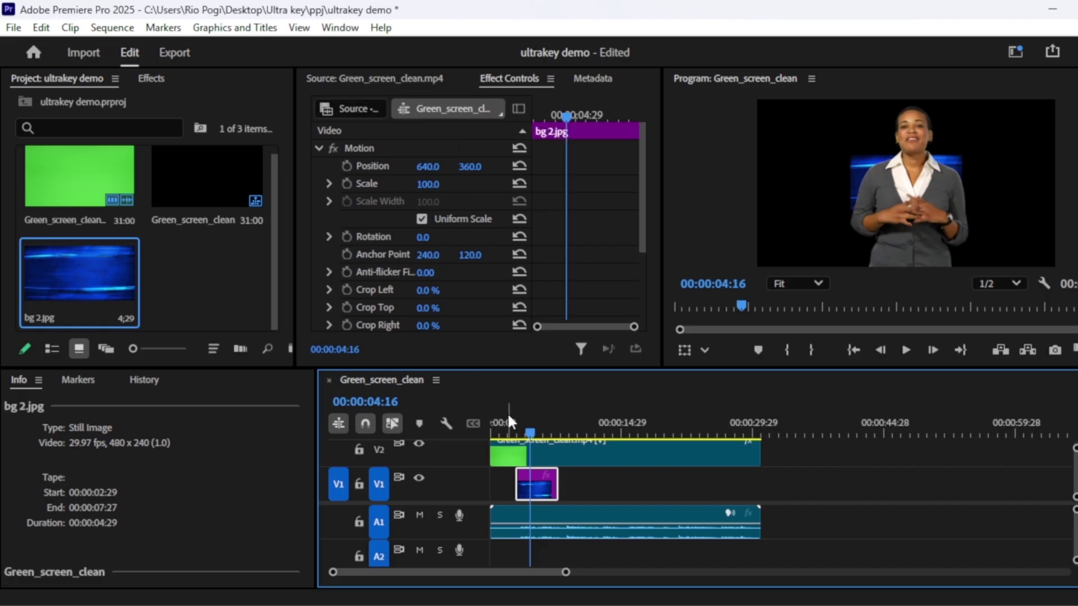
# Scale the bg 2.jpg clip on V1 up to about 316.9 so it fills the whole frame
pyautogui.click(668, 488)
pyautogui.click(537, 486)
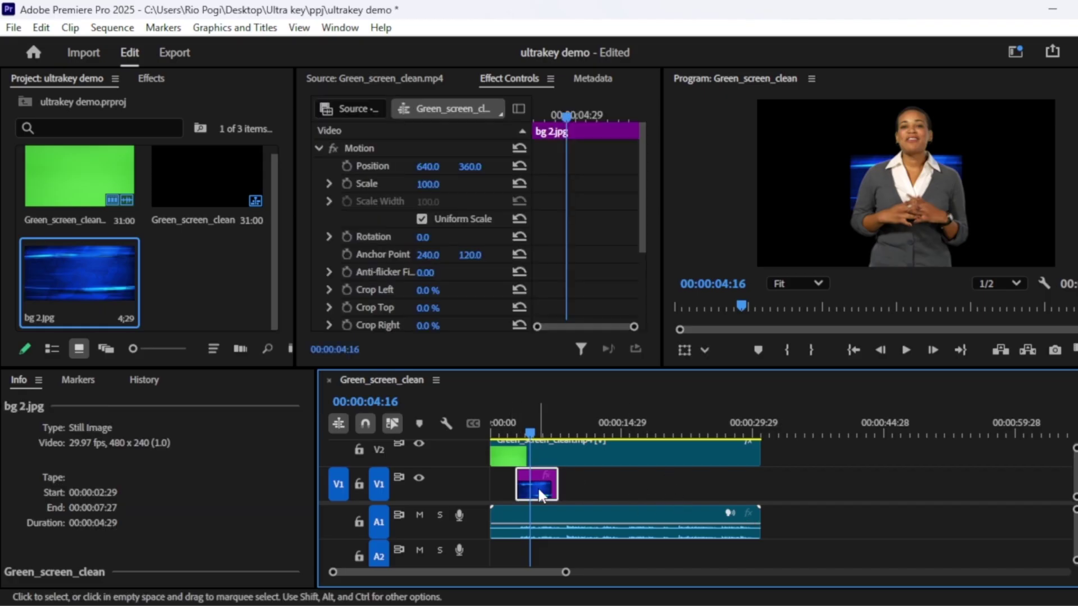
pyautogui.click(362, 148)
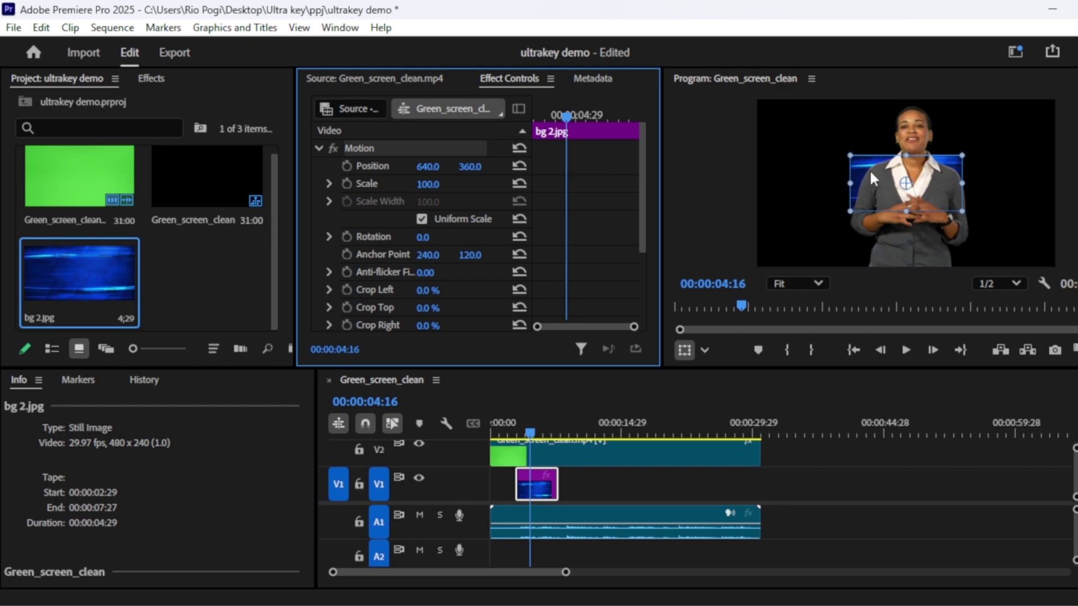
pyautogui.moveTo(851, 183); pyautogui.dragTo(729, 184)
# Extend bg 2.jpg on V1 at both ends to span the keyed clip, from 00:00:00:00 to 00:00:30:29, and check the composite near 00:00:20:06
pyautogui.moveTo(518, 484); pyautogui.dragTo(477, 482)
pyautogui.moveTo(558, 484); pyautogui.dragTo(760, 475)
pyautogui.moveTo(707, 422); pyautogui.dragTo(670, 451)
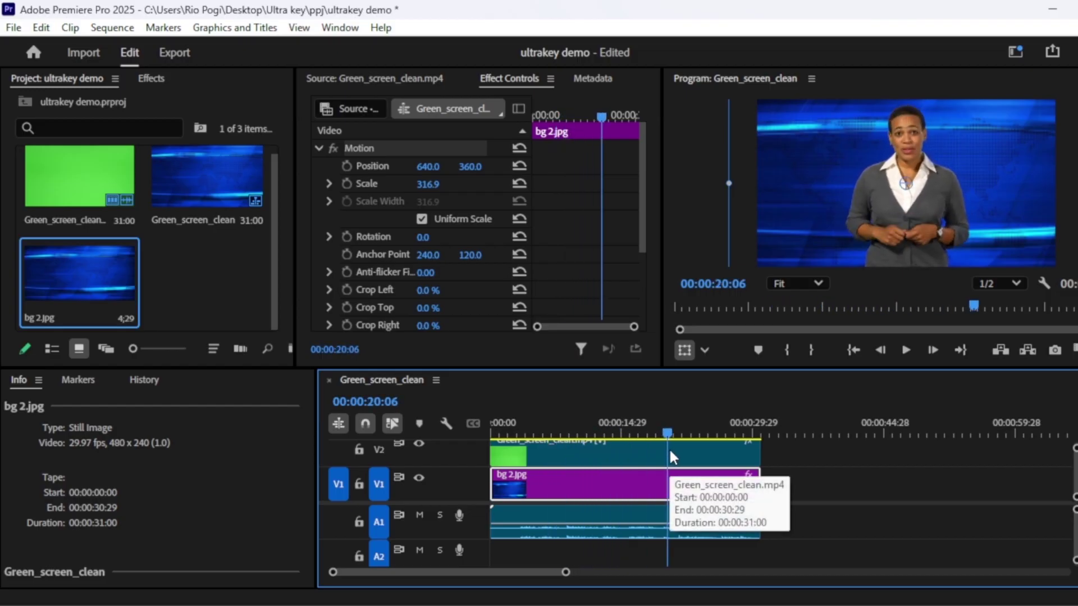
# Open the media export settings and set the output file to "final result" as MP4 in the Desktop's Ultra key folder
pyautogui.click(14, 27)
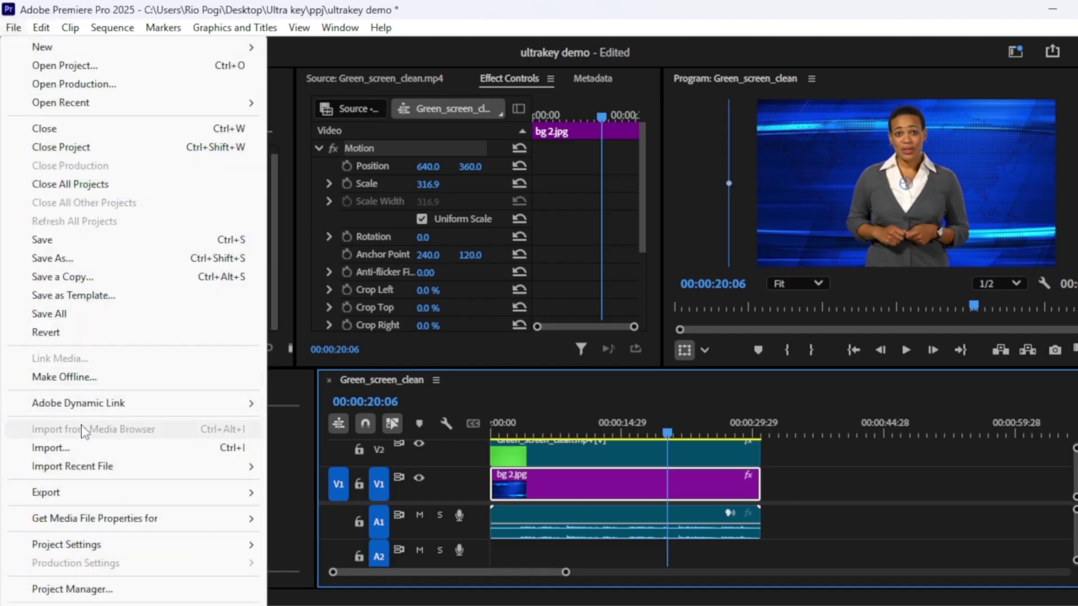
pyautogui.moveTo(84, 497)
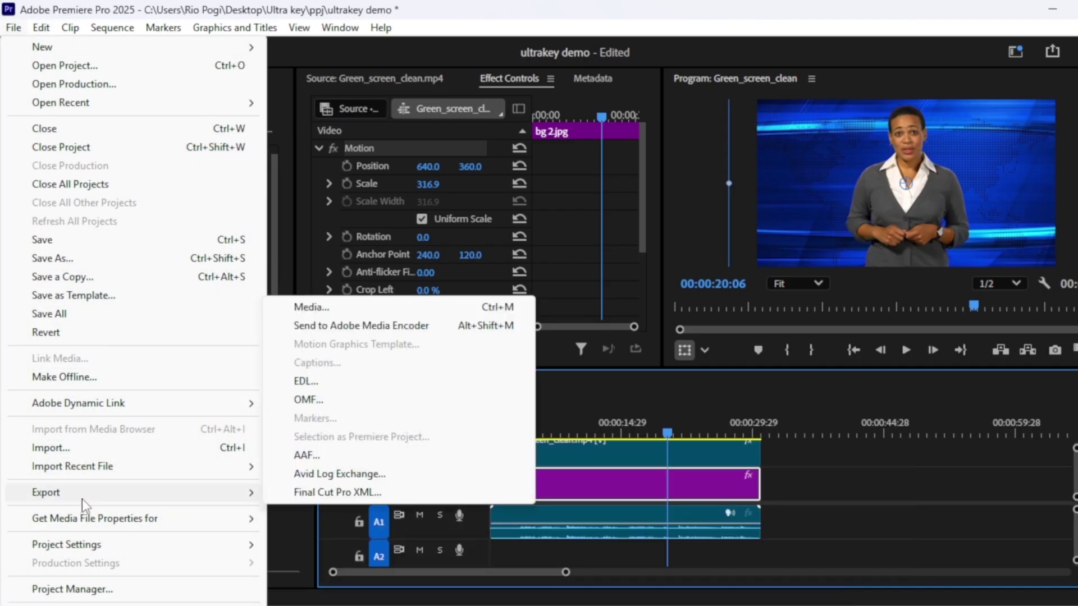
pyautogui.click(484, 306)
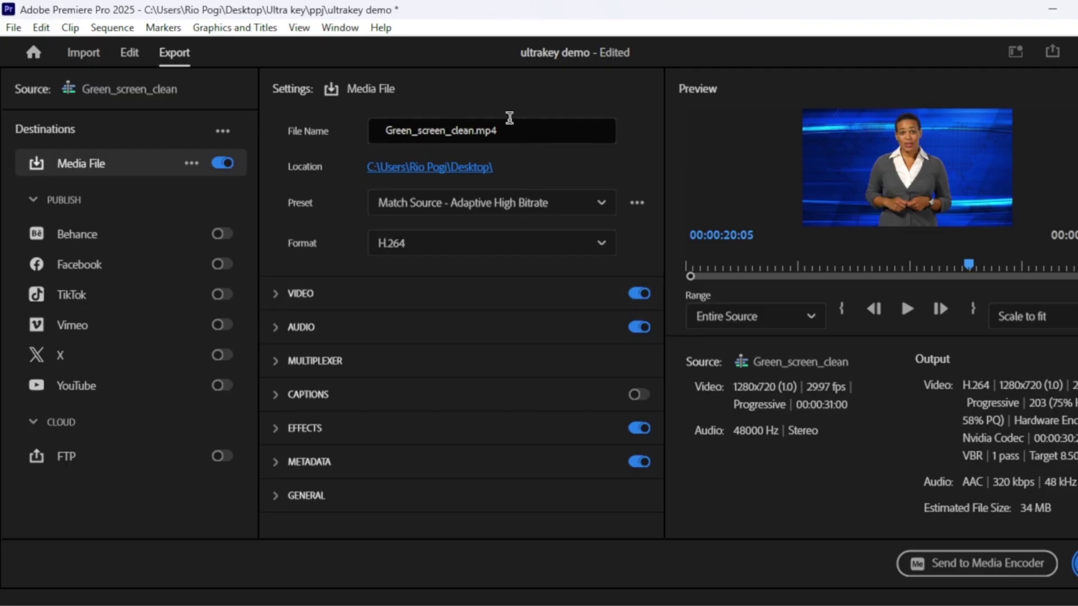
pyautogui.click(466, 168)
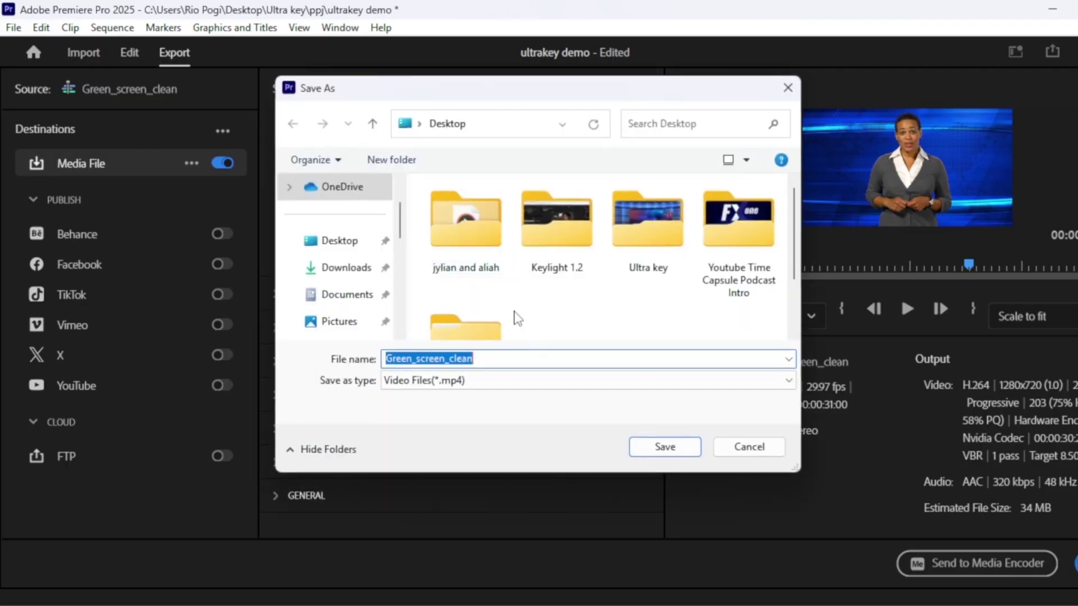
pyautogui.doubleClick(665, 231)
pyautogui.doubleClick(554, 389)
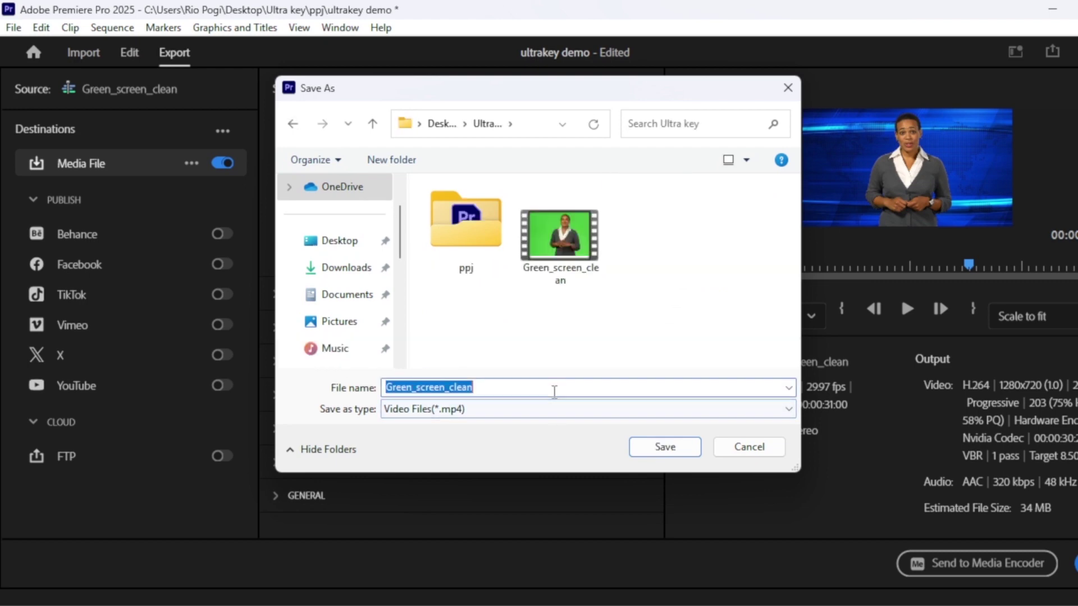
pyautogui.moveTo(554, 391); pyautogui.dragTo(393, 387)
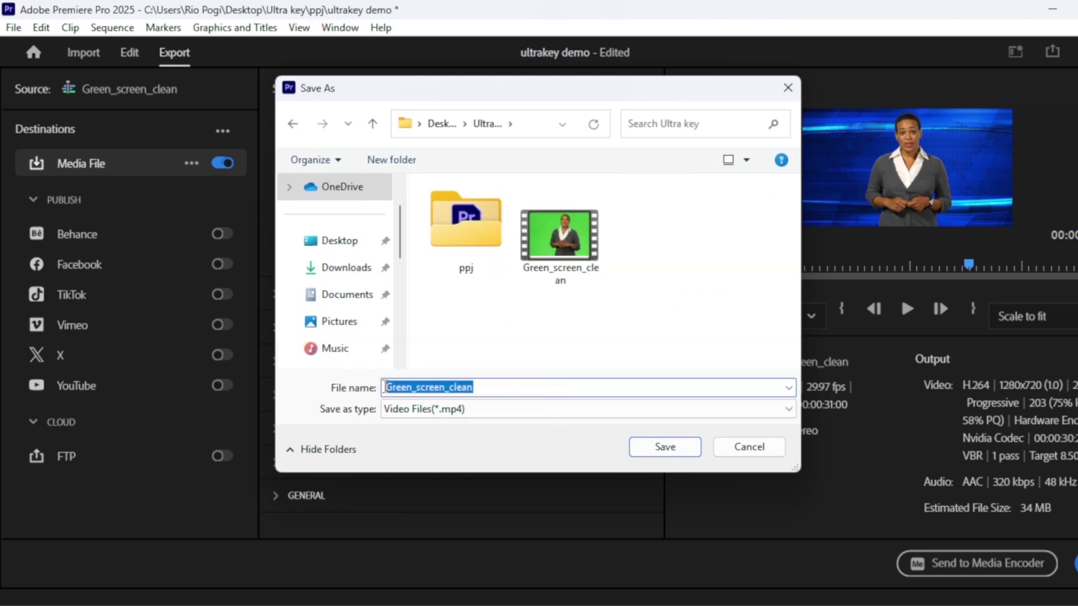
pyautogui.press('BackSpace')
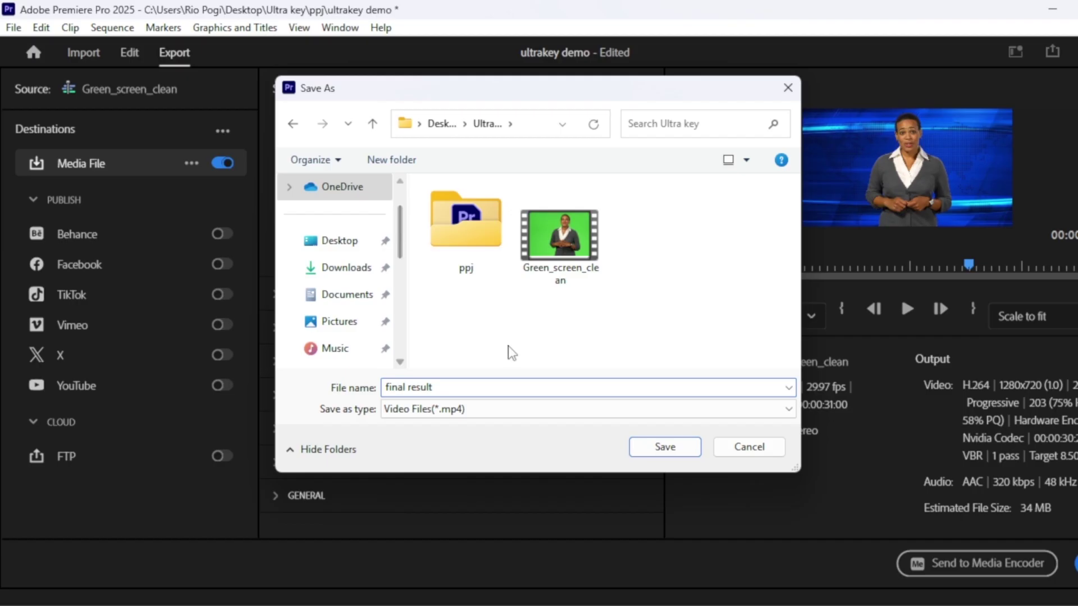
pyautogui.click(665, 446)
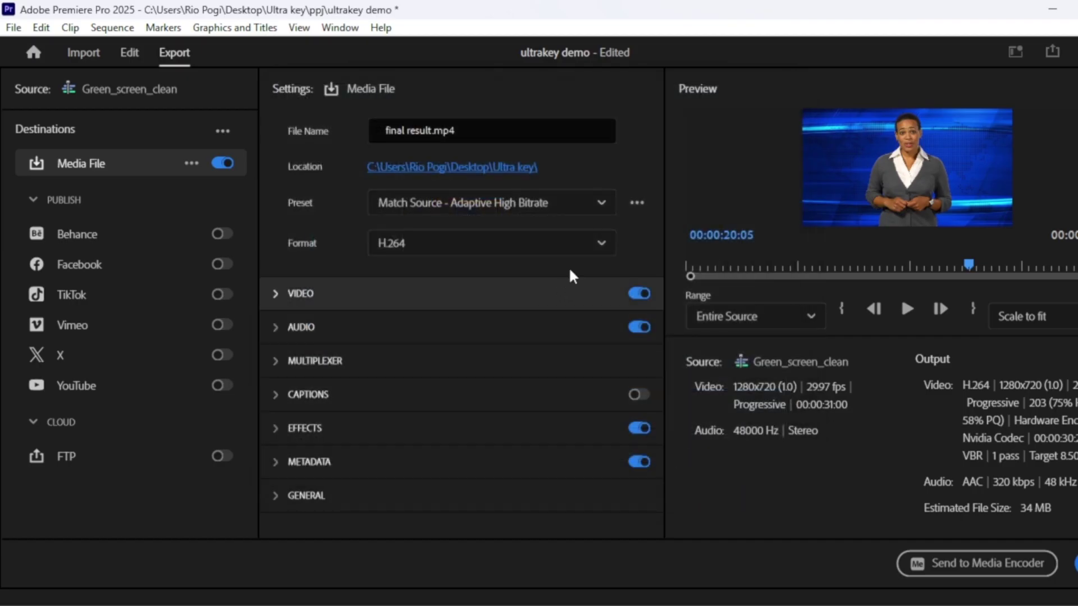
# Choose H.264 as the export format and keep the Ultra key folder as the output location
pyautogui.click(600, 243)
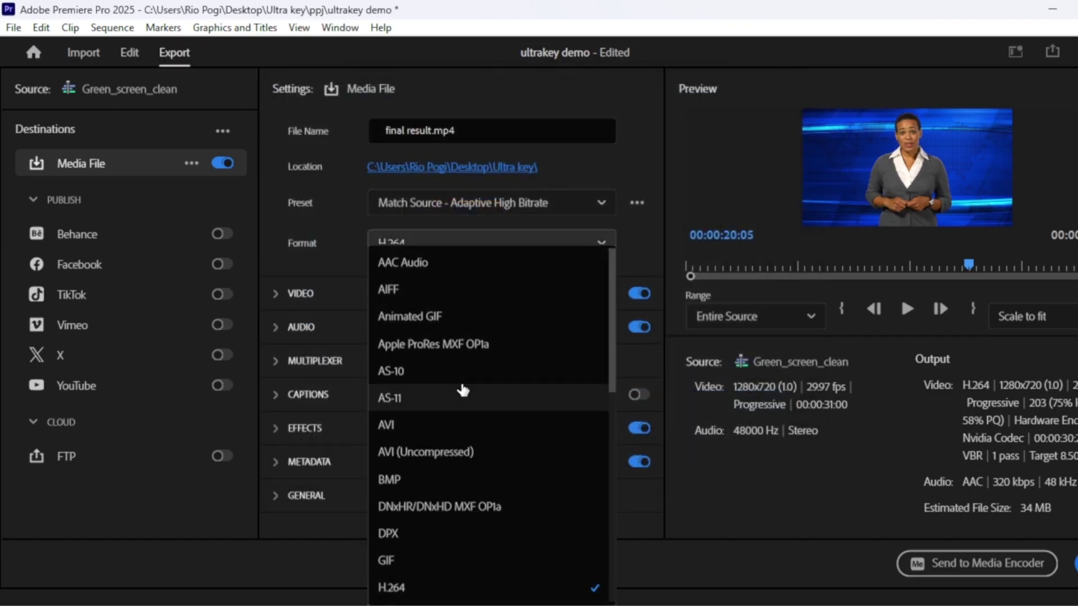
pyautogui.scroll(-1, 457, 440)
pyautogui.click(408, 569)
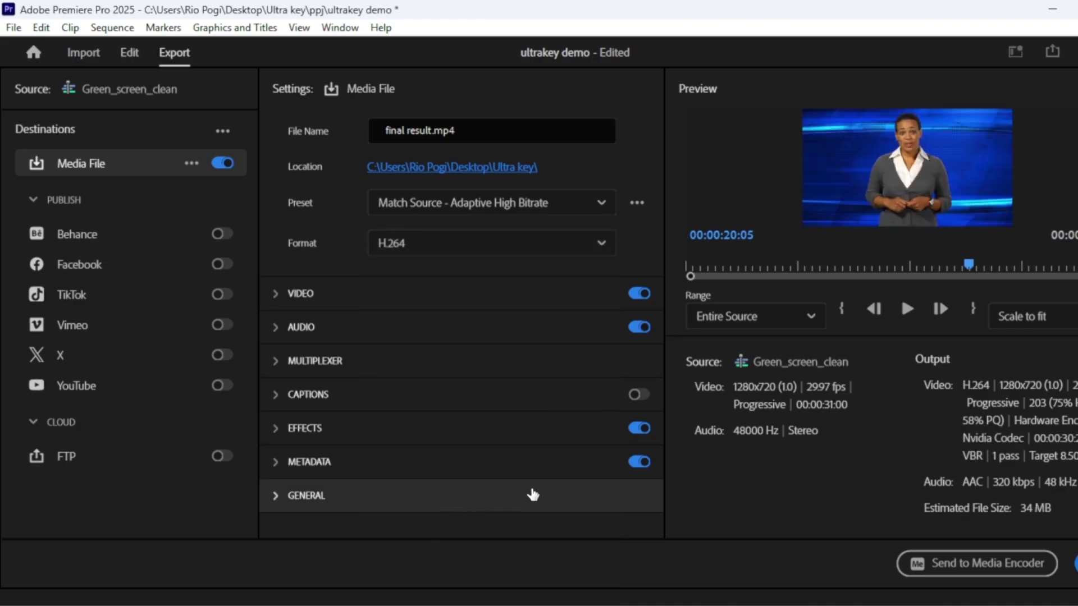
pyautogui.click(496, 172)
pyautogui.press('Return')
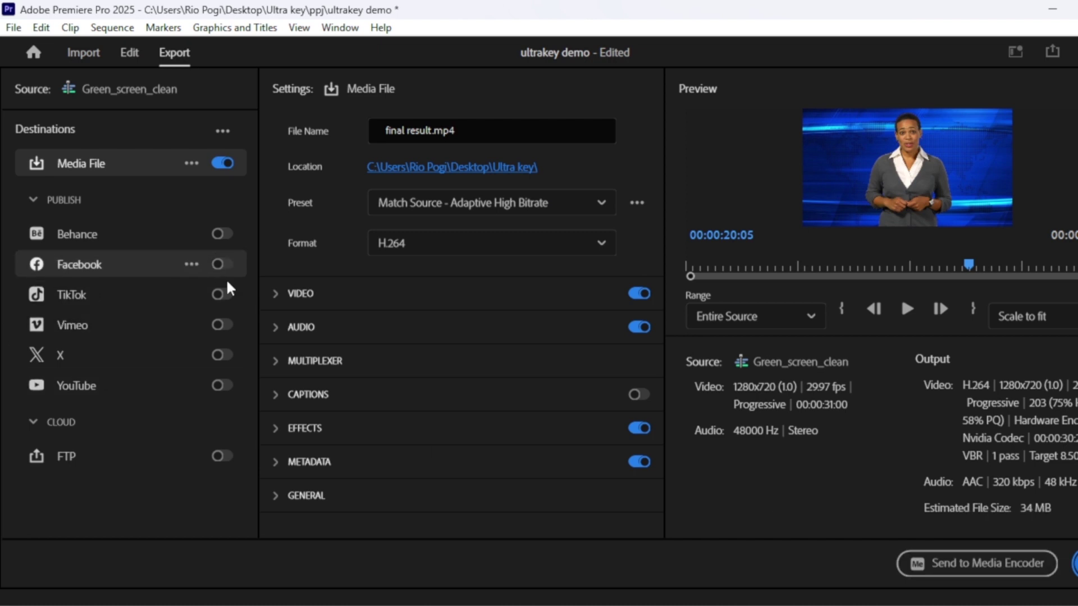
# Check the basic video export settings and export the sequence as final result.mp4
pyautogui.click(277, 295)
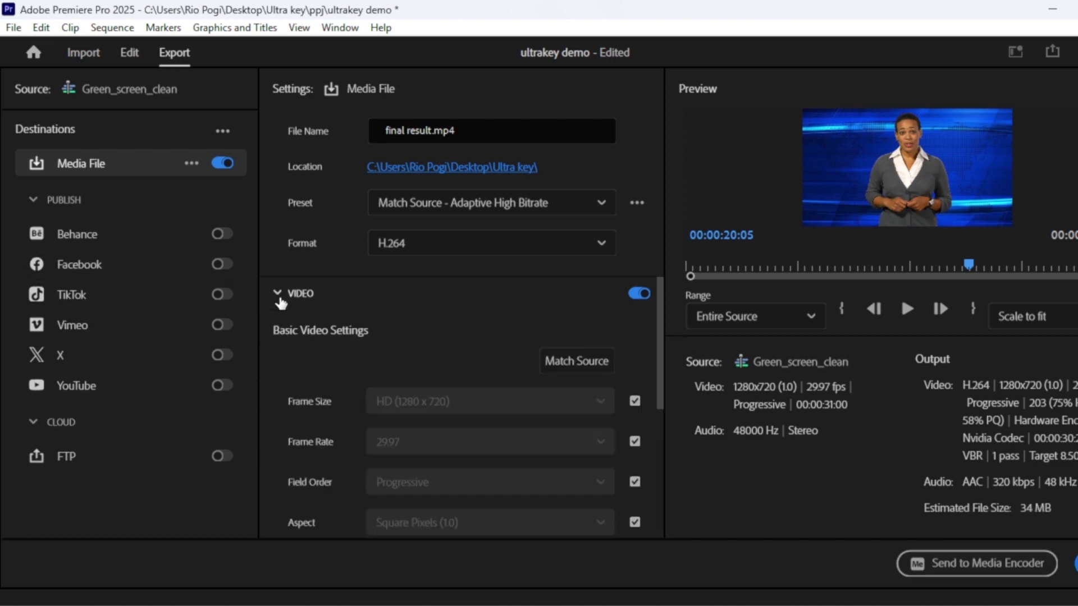
pyautogui.click(277, 295)
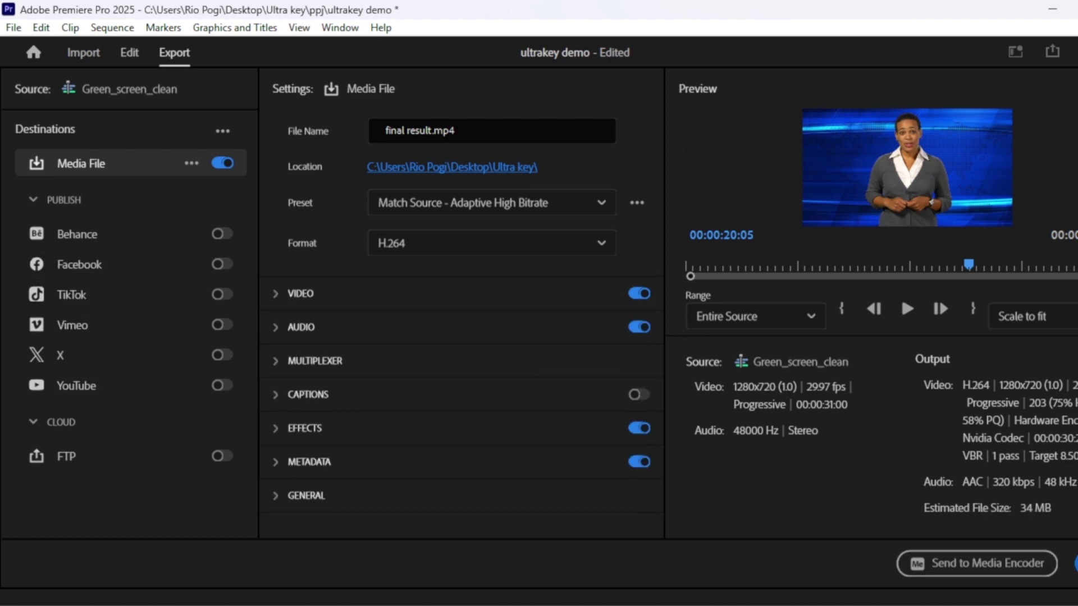
pyautogui.click(1075, 563)
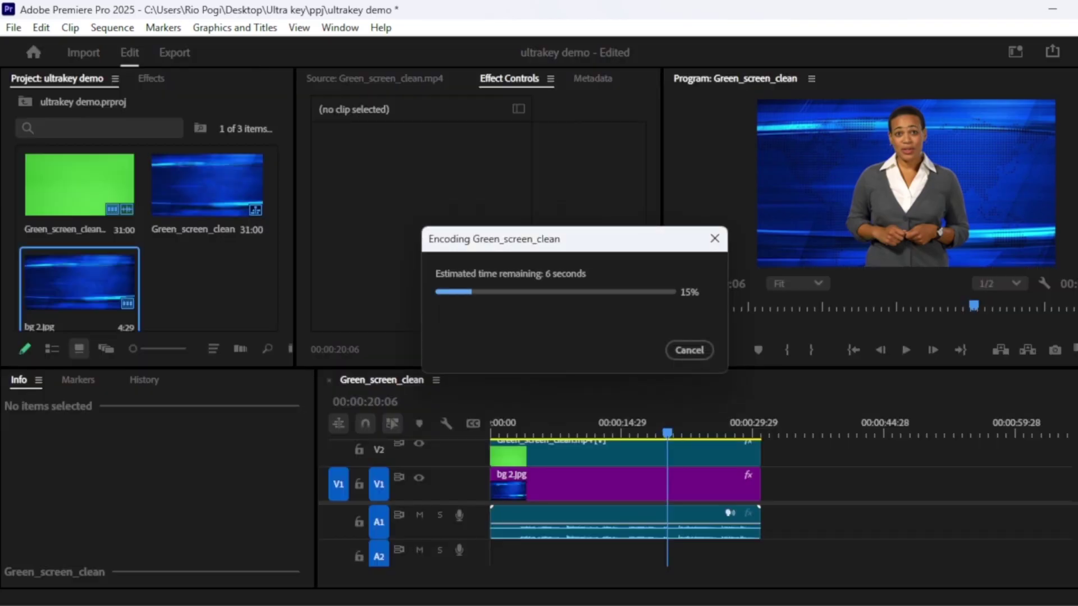